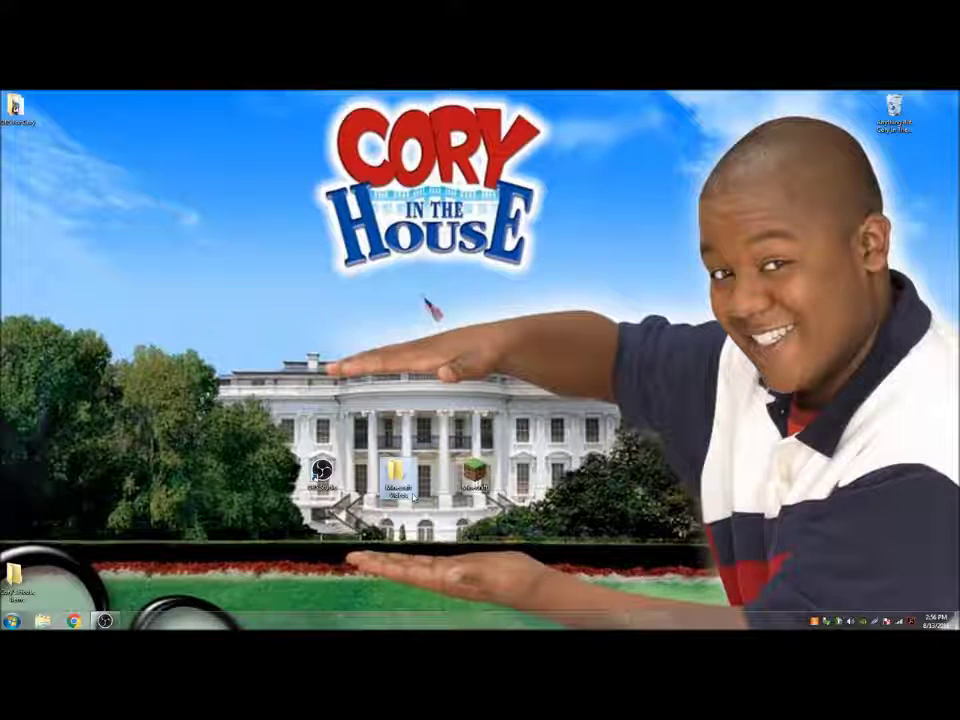
- Switch to OBS and open the recording options within the output settings
{"action": "left_click", "coordinate": [476, 490]}
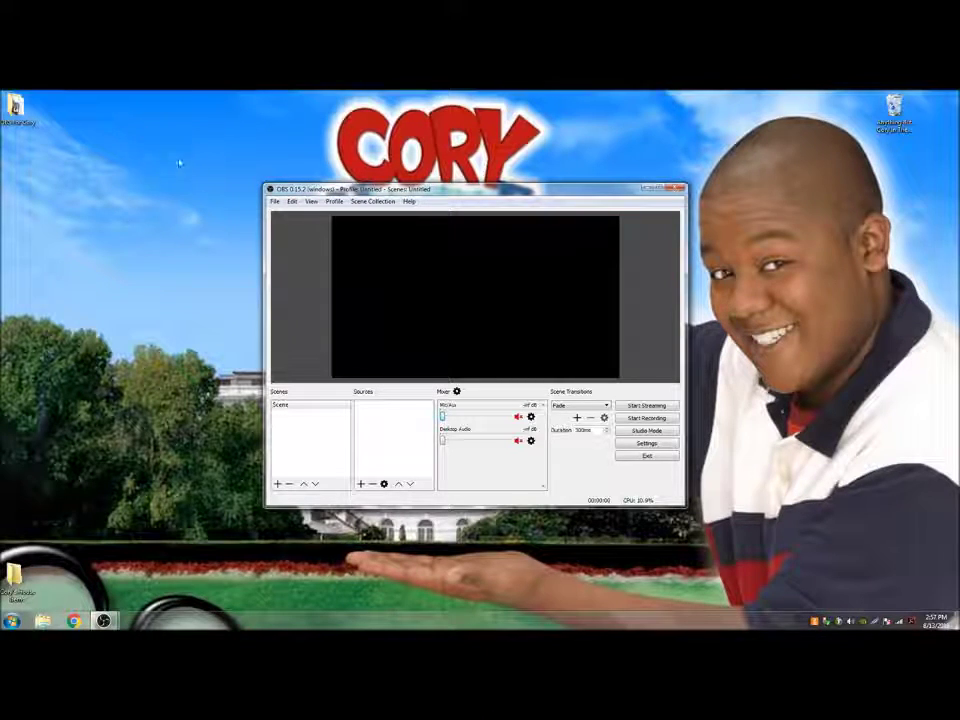
{"action": "left_click_drag", "start_coordinate": [340, 190], "coordinate": [466, 205]}
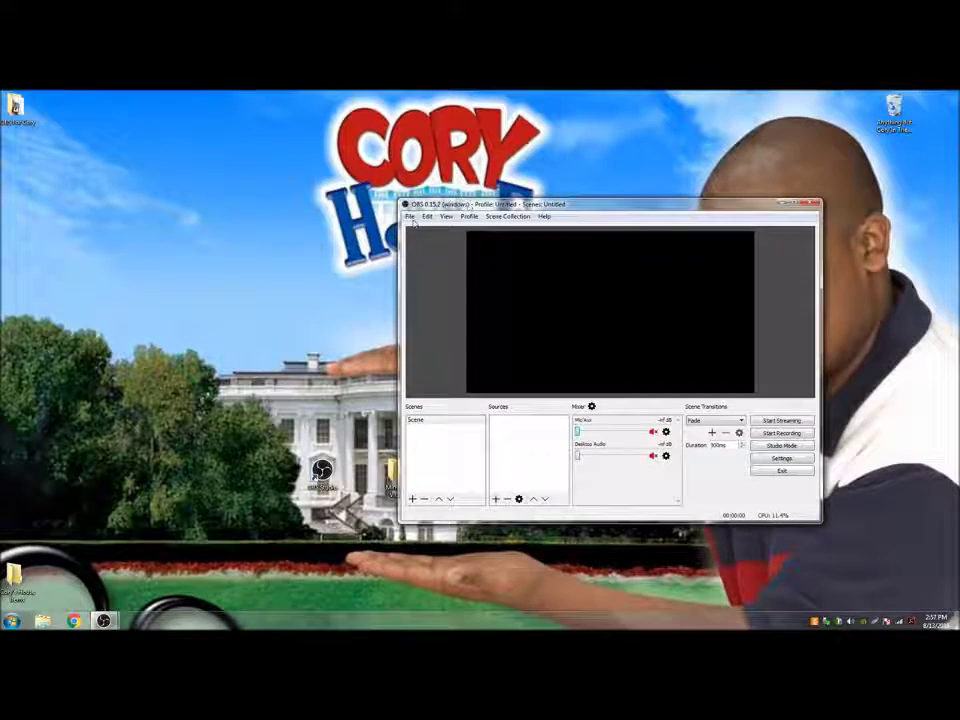
{"action": "left_click", "coordinate": [410, 217]}
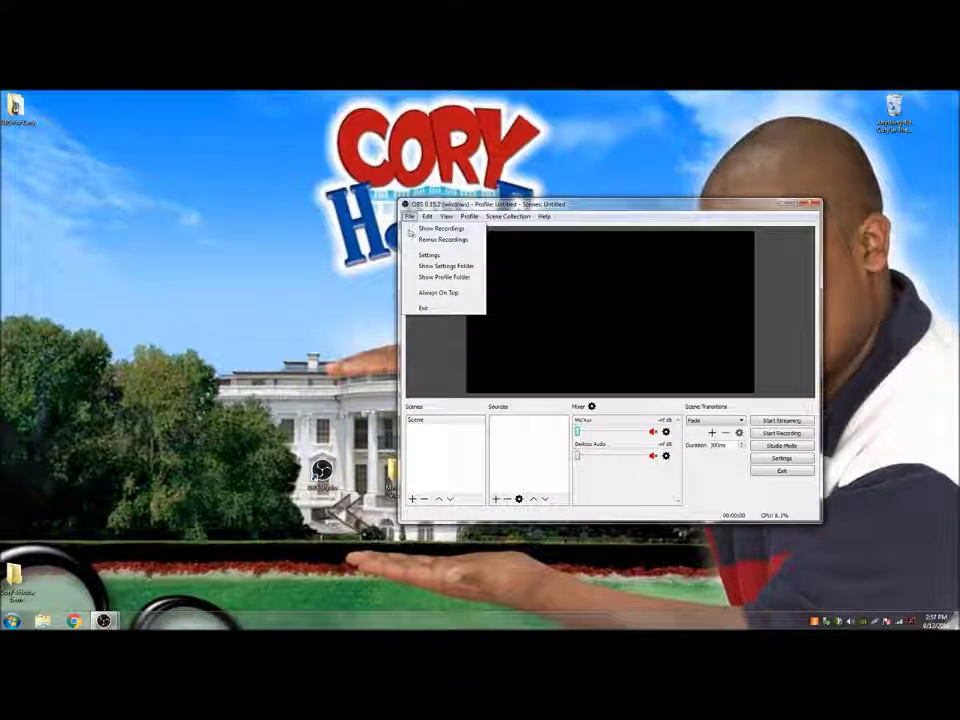
{"action": "left_click", "coordinate": [416, 255]}
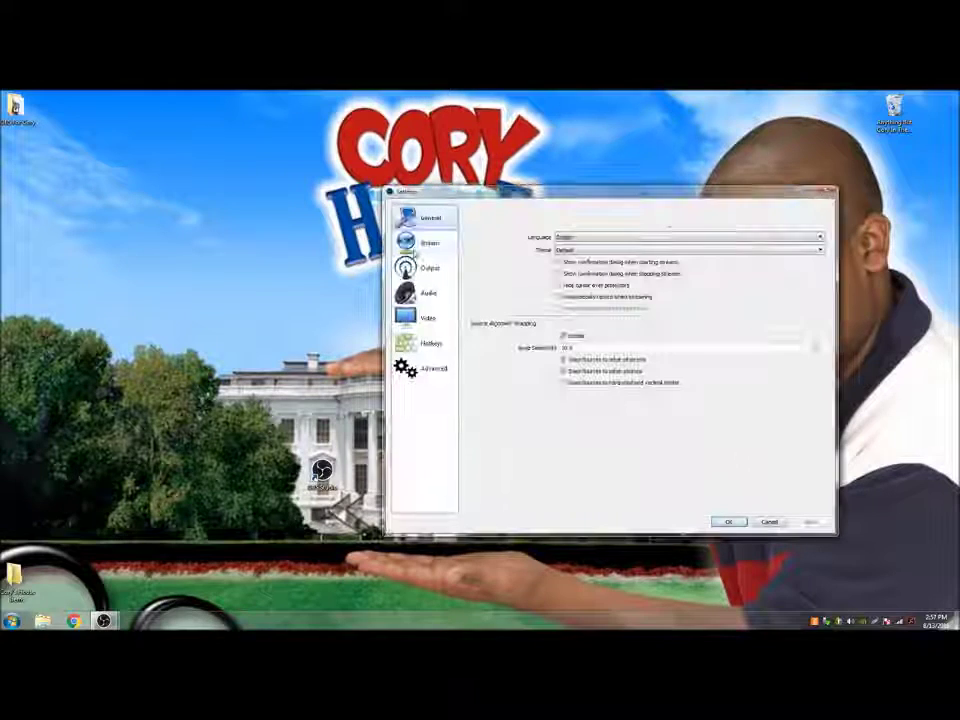
{"action": "left_click", "coordinate": [422, 268]}
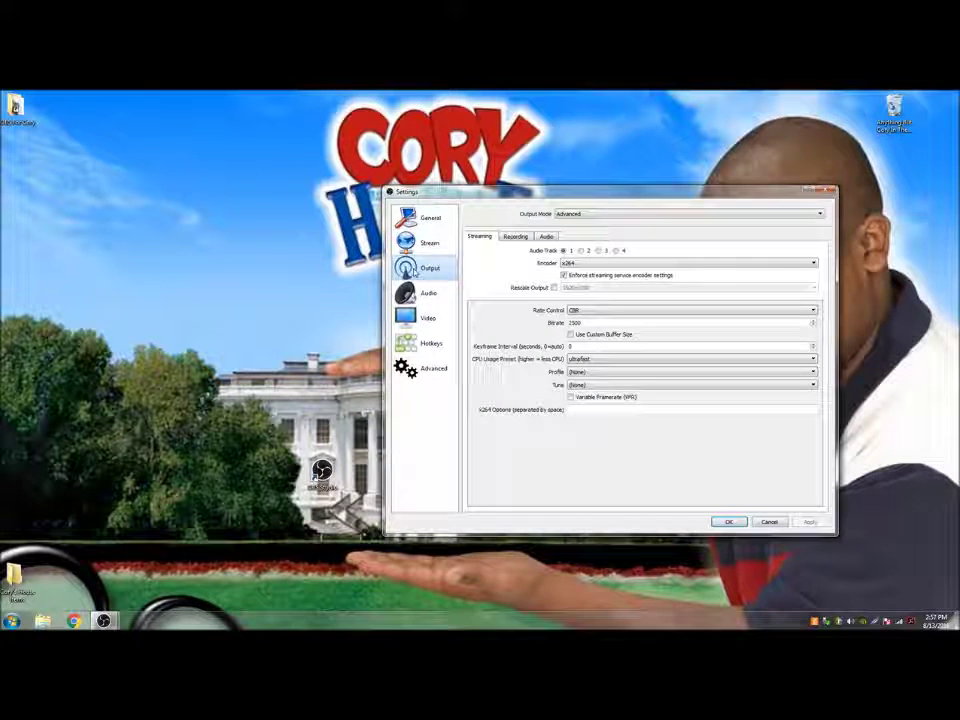
{"action": "left_click", "coordinate": [510, 237]}
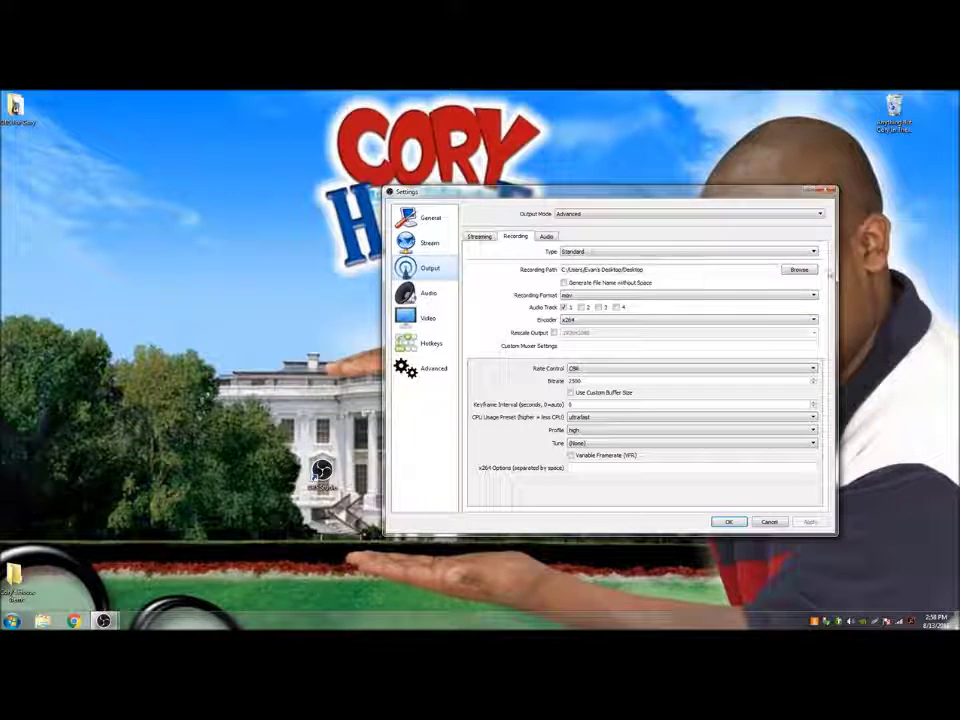
- Set the recording path to the Minecraft Videos folder on the desktop and save the settings
{"action": "left_click", "coordinate": [799, 270]}
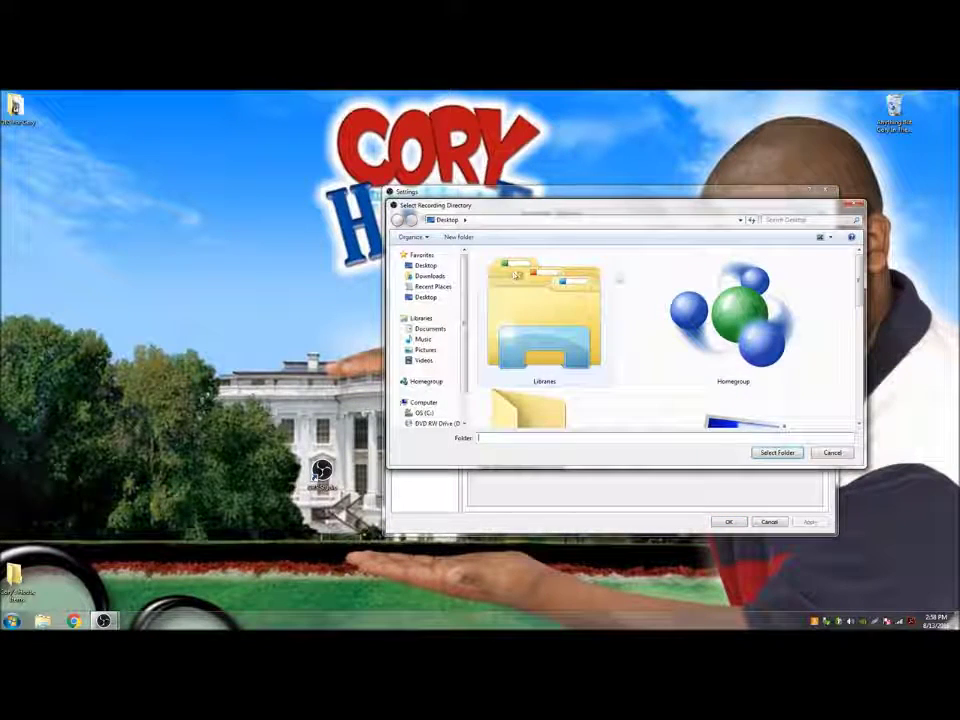
{"action": "left_click_drag", "start_coordinate": [861, 283], "coordinate": [861, 388]}
{"action": "left_click", "coordinate": [530, 360]}
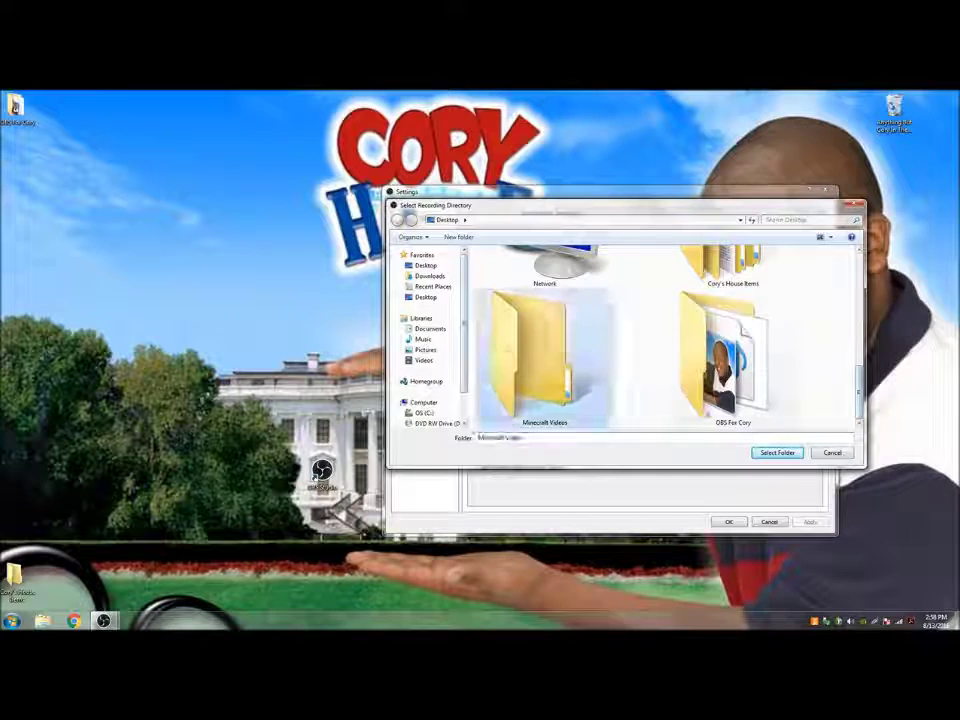
{"action": "left_click", "coordinate": [777, 452]}
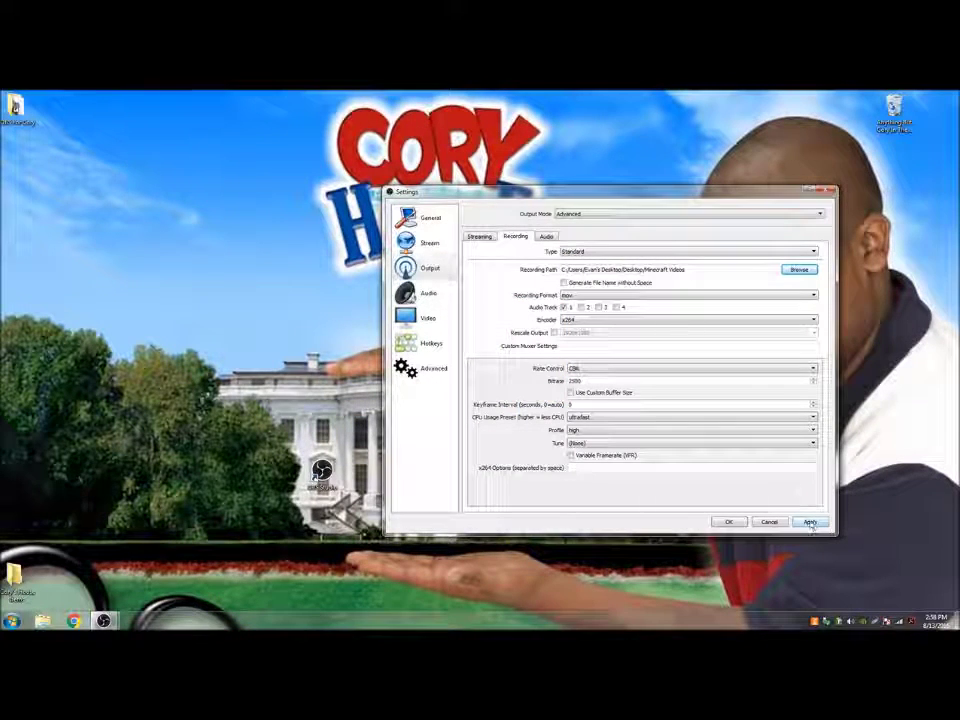
{"action": "left_click", "coordinate": [729, 522]}
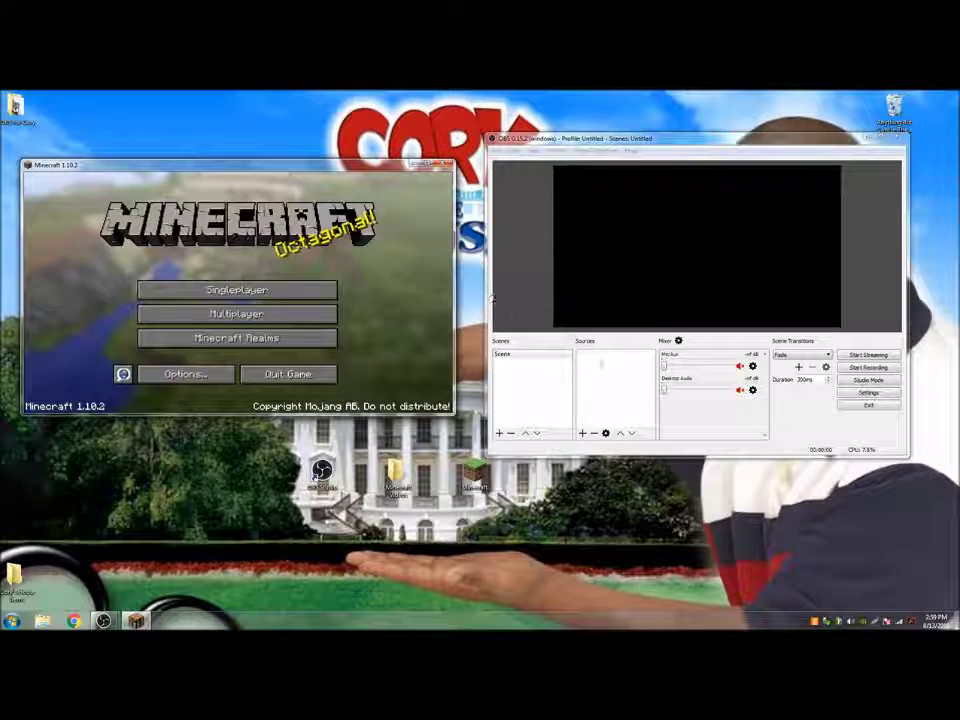
- Add a new Game Capture source to the scene, keeping the default name
{"action": "left_click", "coordinate": [613, 368]}
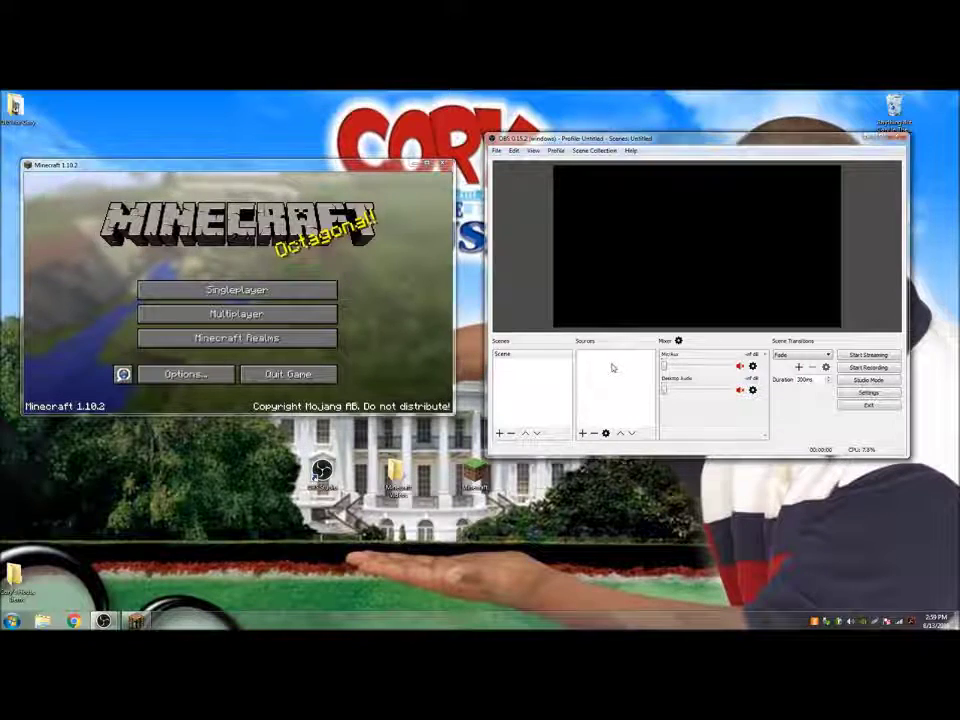
{"action": "left_click", "coordinate": [584, 434]}
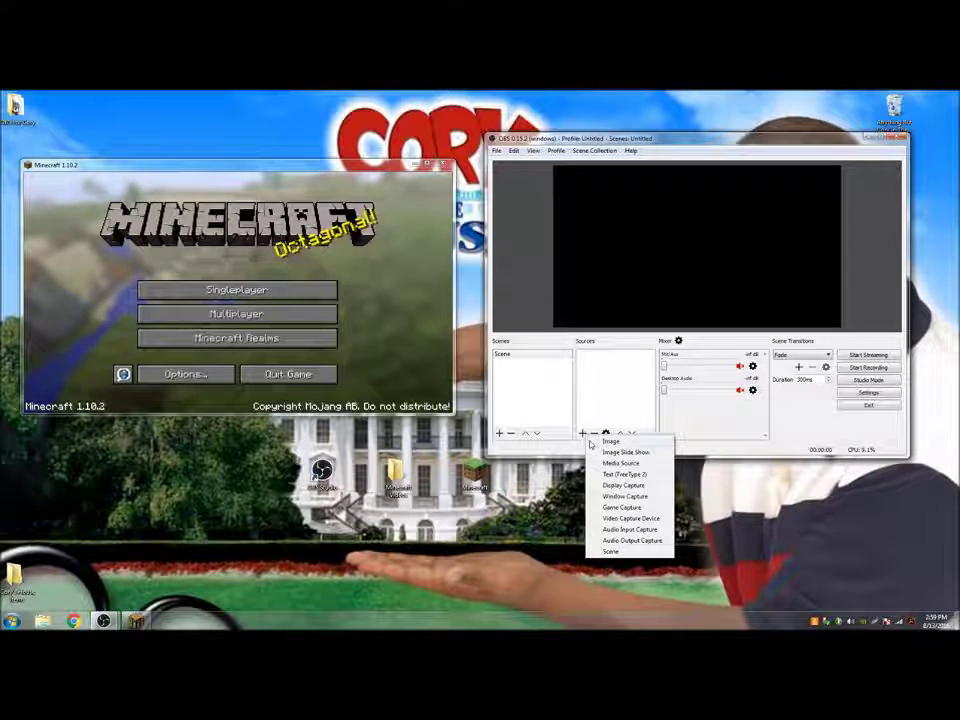
{"action": "left_click", "coordinate": [618, 508]}
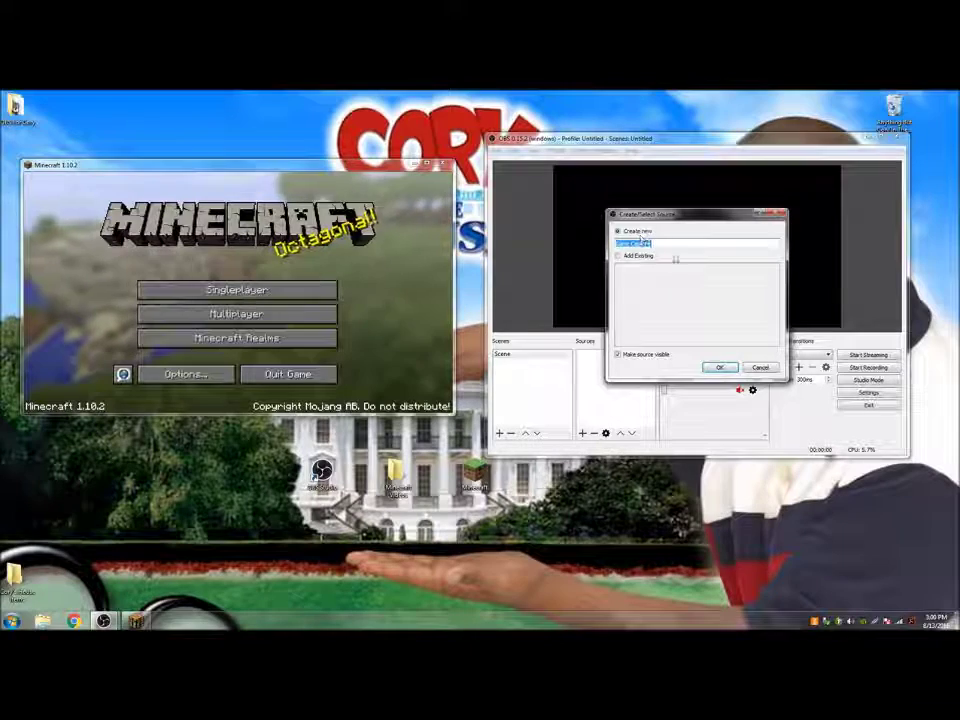
{"action": "left_click", "coordinate": [721, 368]}
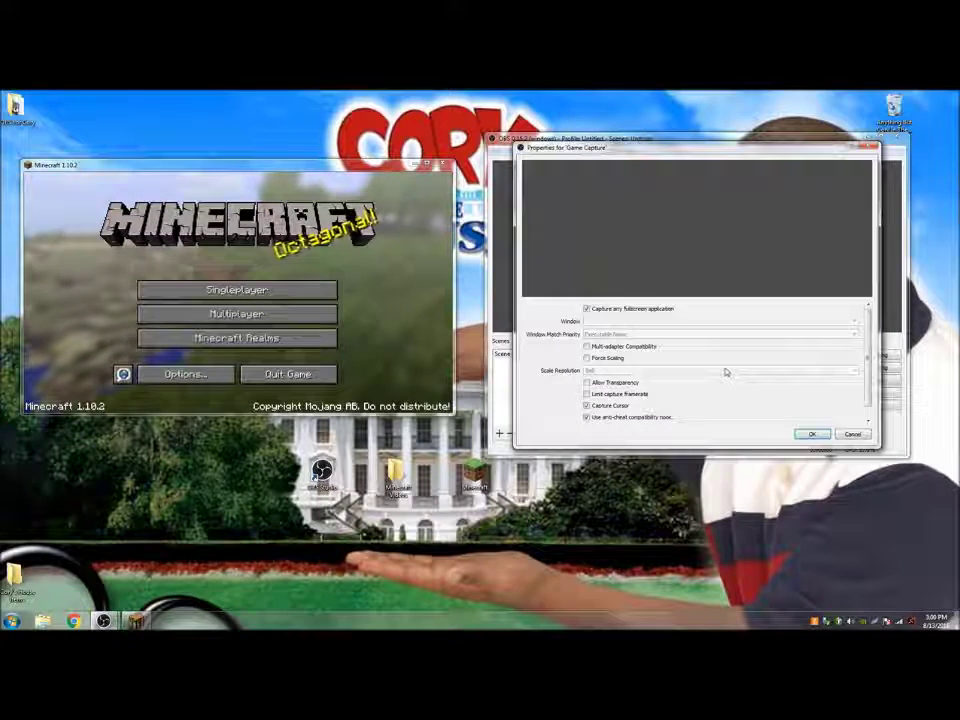
- Turn off capturing any fullscreen application and set the game capture to the Minecraft 1.10.2 window
{"action": "left_click", "coordinate": [587, 311]}
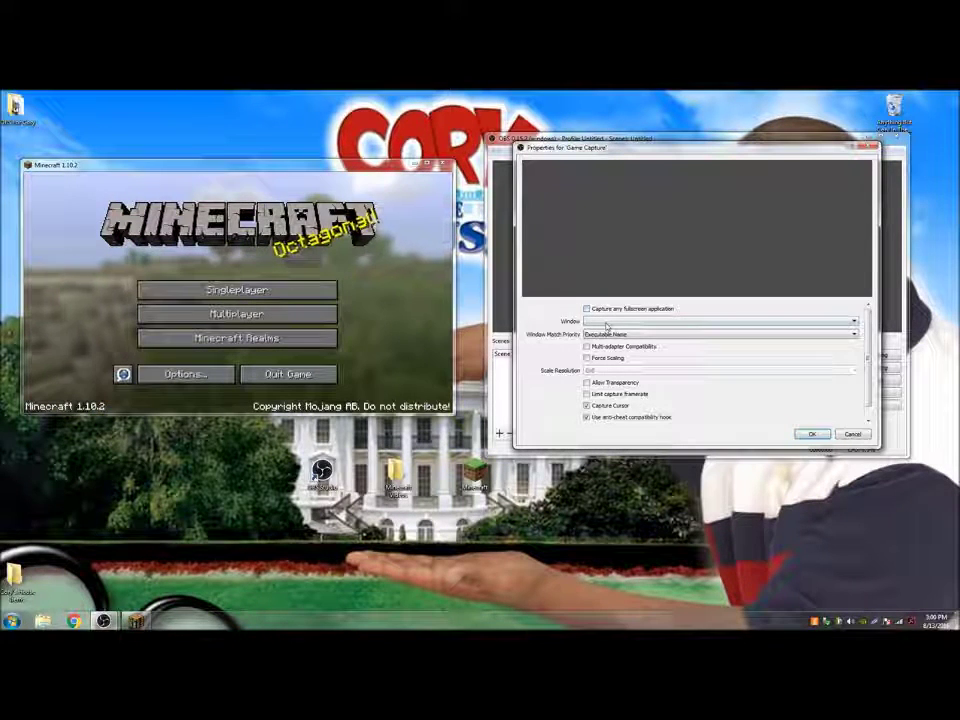
{"action": "left_click", "coordinate": [606, 322]}
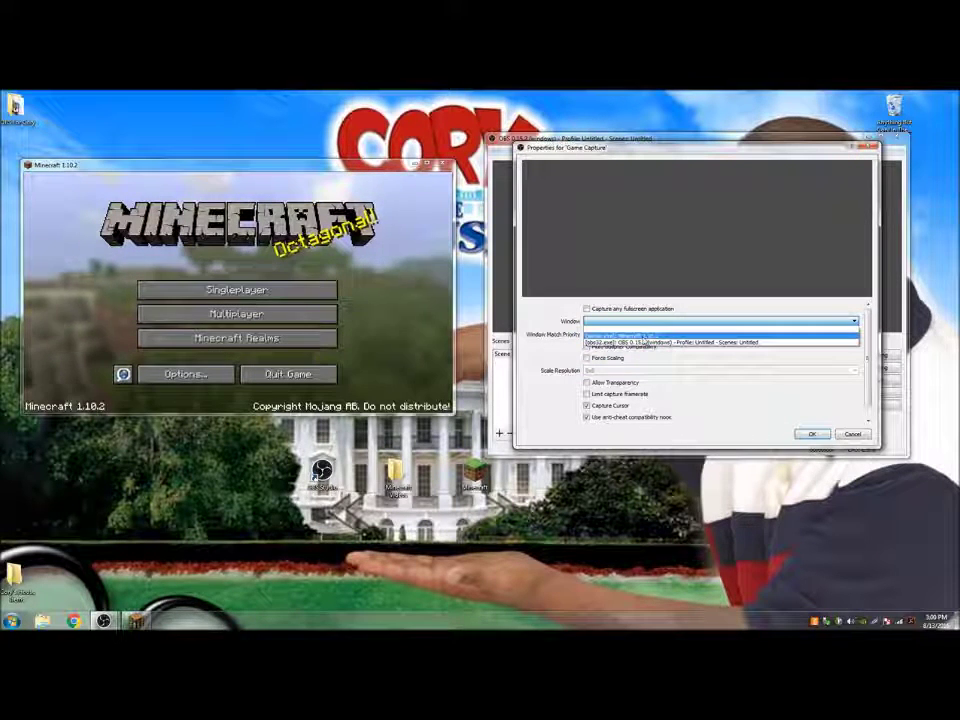
{"action": "left_click", "coordinate": [640, 337]}
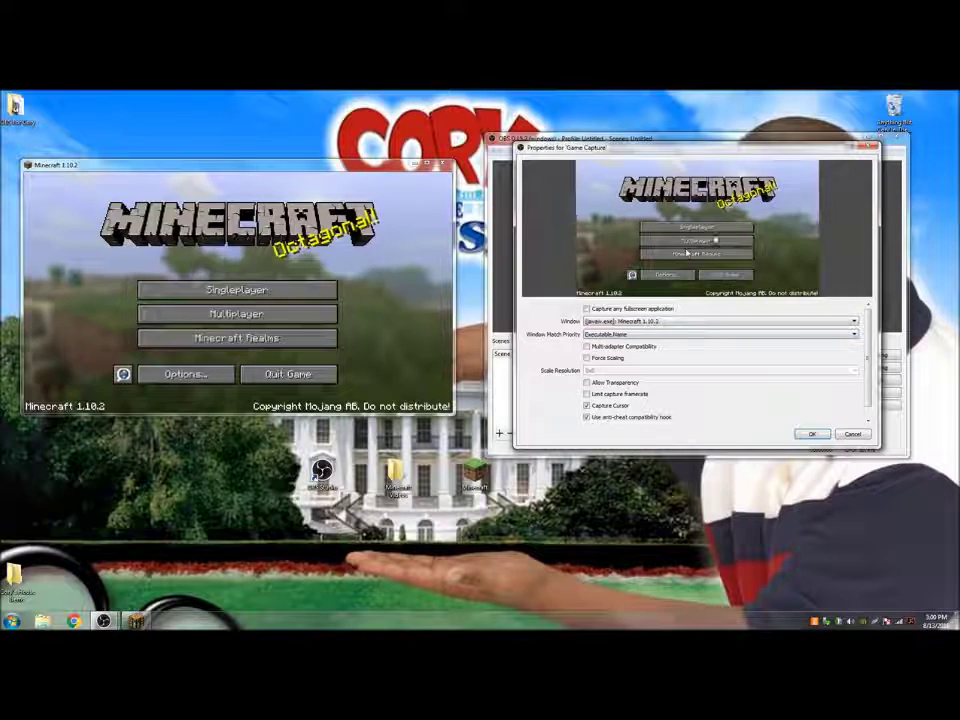
{"action": "left_click", "coordinate": [812, 436]}
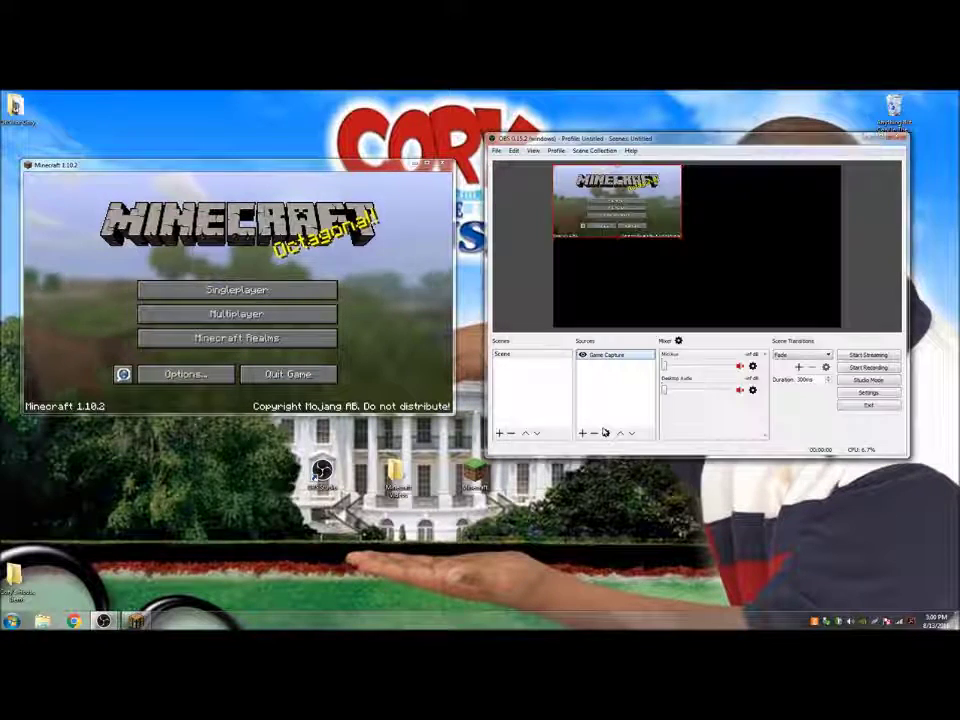
- Align the game capture with the canvas's upper-left corner and enlarge it to fill the whole canvas
{"action": "left_click_drag", "start_coordinate": [681, 240], "coordinate": [717, 258]}
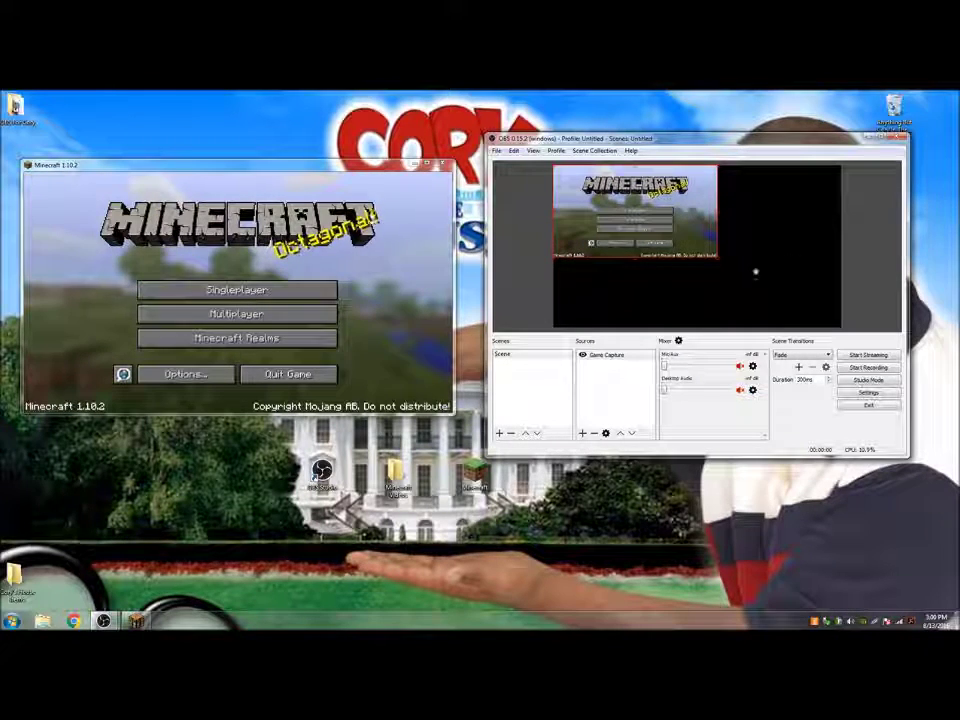
{"action": "left_click_drag", "start_coordinate": [700, 236], "coordinate": [720, 257]}
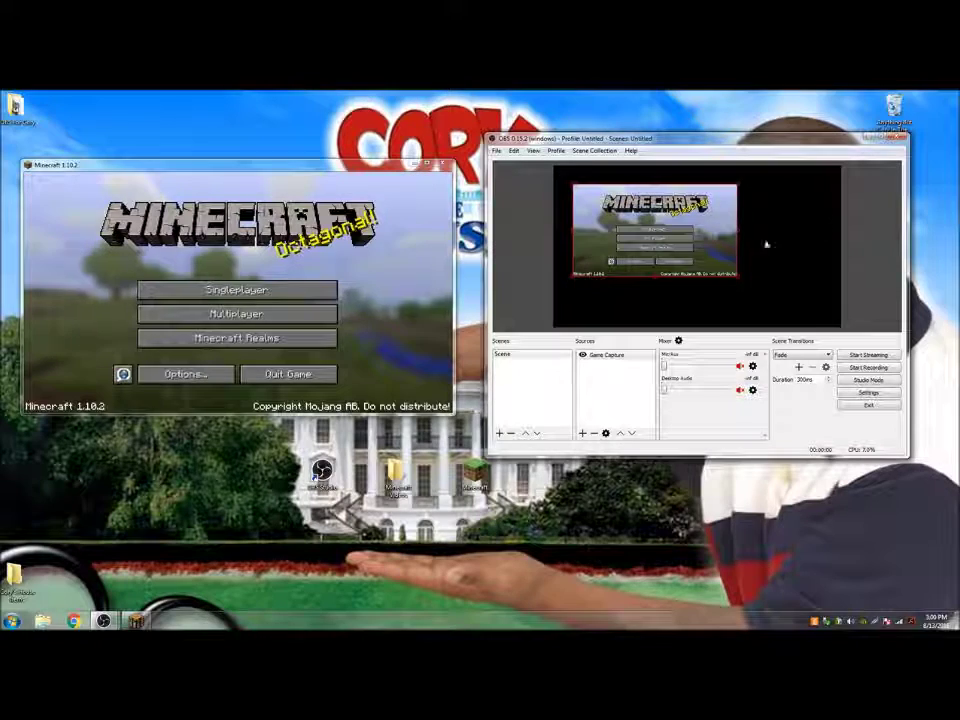
{"action": "left_click_drag", "start_coordinate": [636, 218], "coordinate": [690, 236]}
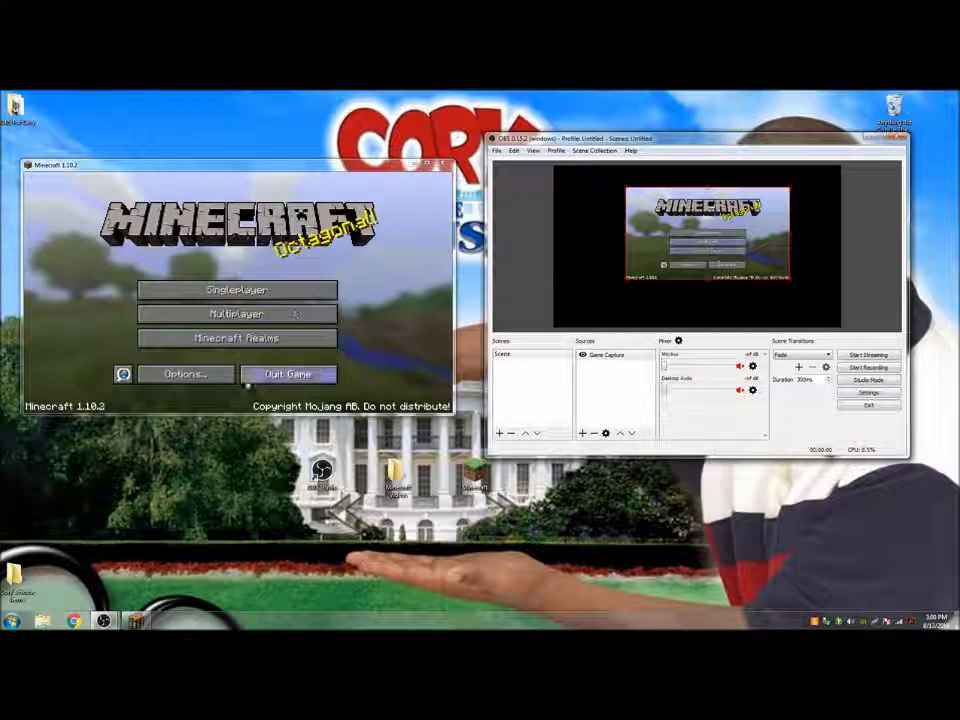
{"action": "left_click_drag", "start_coordinate": [675, 236], "coordinate": [599, 215]}
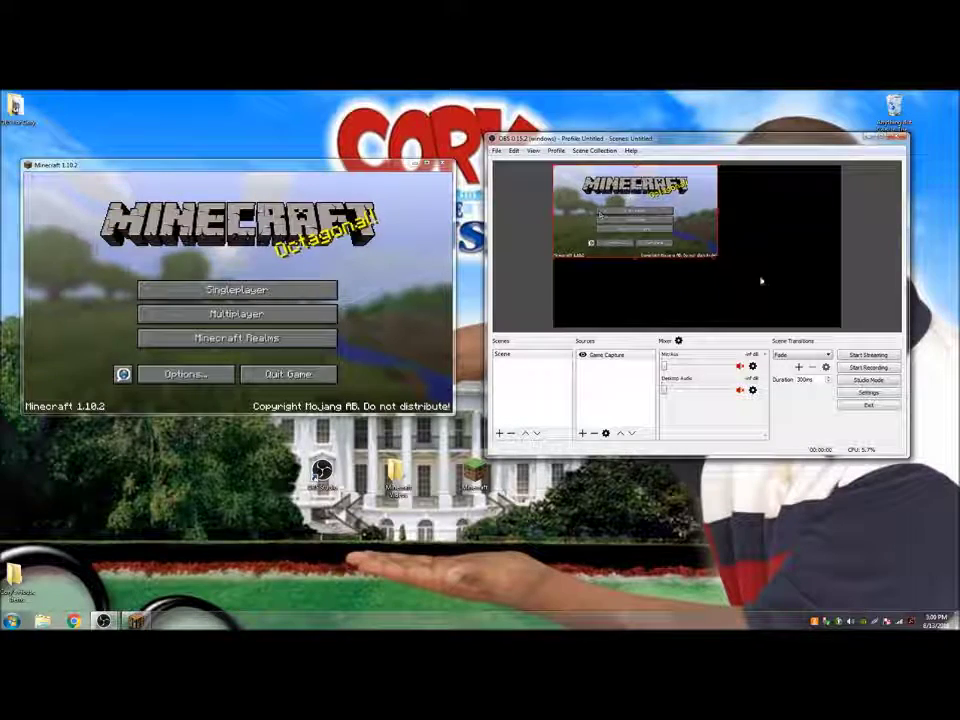
{"action": "left_click_drag", "start_coordinate": [718, 259], "coordinate": [843, 330]}
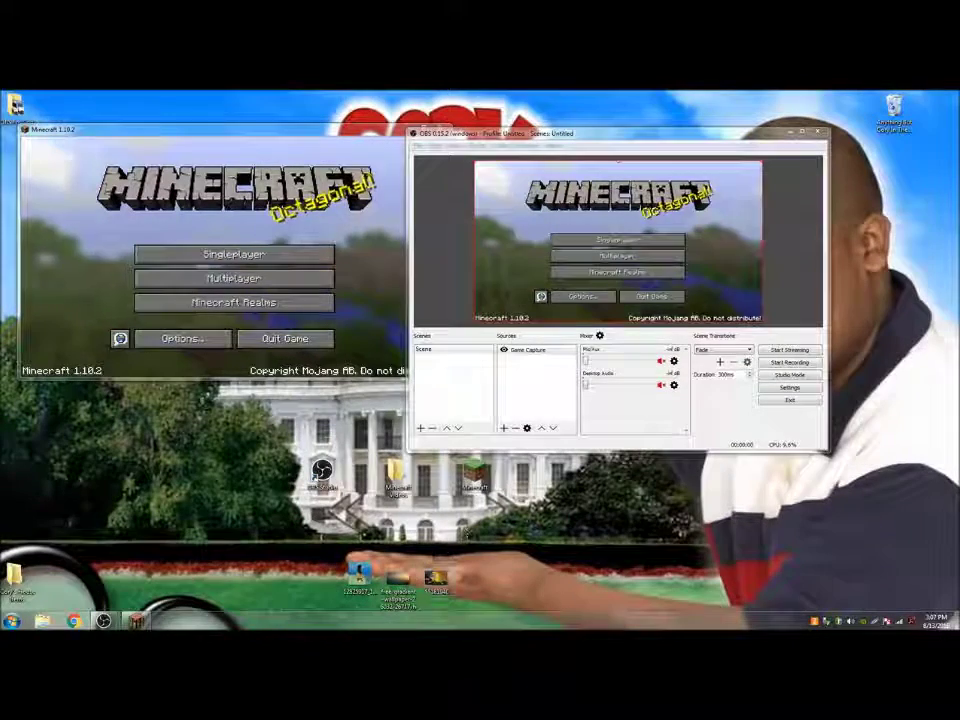
- Shrink the game capture and centre it on the canvas, leaving an empty border on every side
{"action": "left_click_drag", "start_coordinate": [318, 540], "coordinate": [470, 607]}
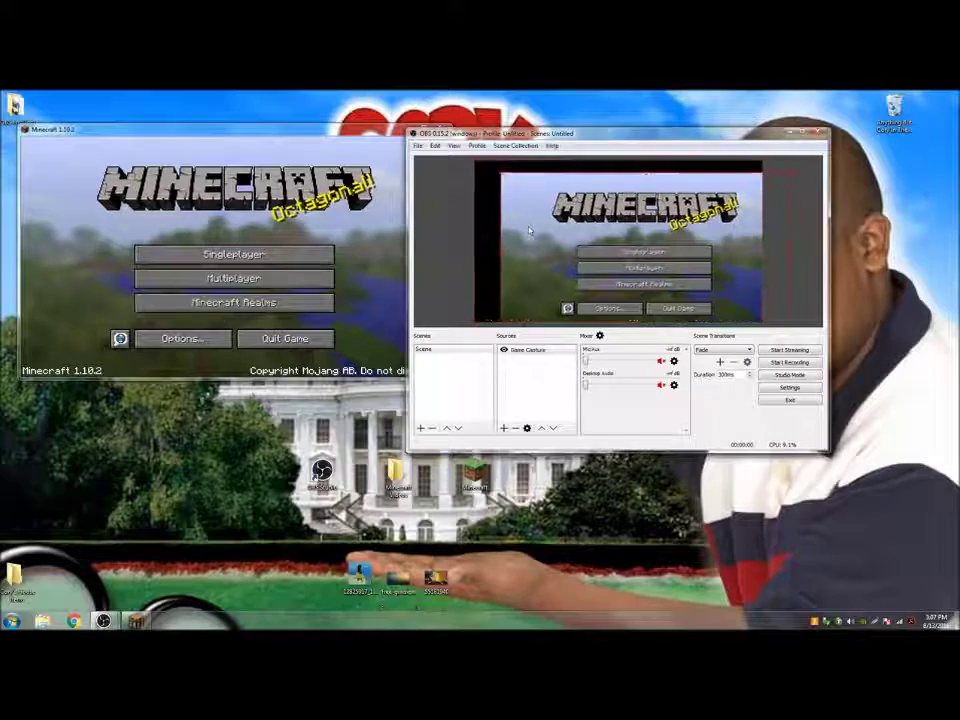
{"action": "left_click_drag", "start_coordinate": [482, 172], "coordinate": [532, 200]}
{"action": "left_click_drag", "start_coordinate": [601, 232], "coordinate": [568, 208]}
{"action": "left_click", "coordinate": [495, 281]}
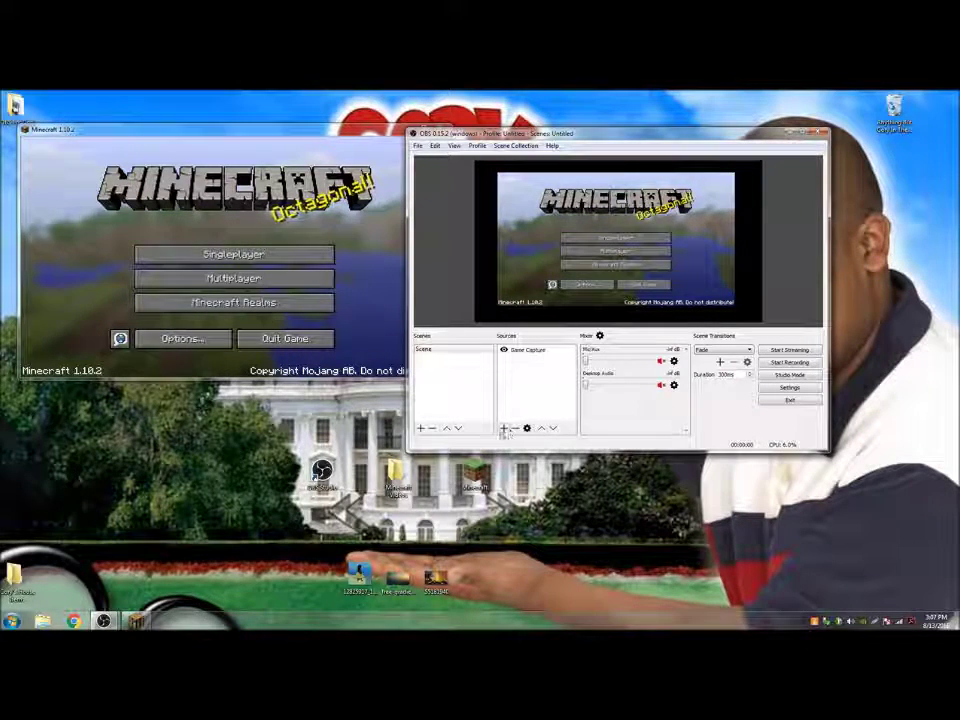
{"action": "left_click", "coordinate": [504, 428]}
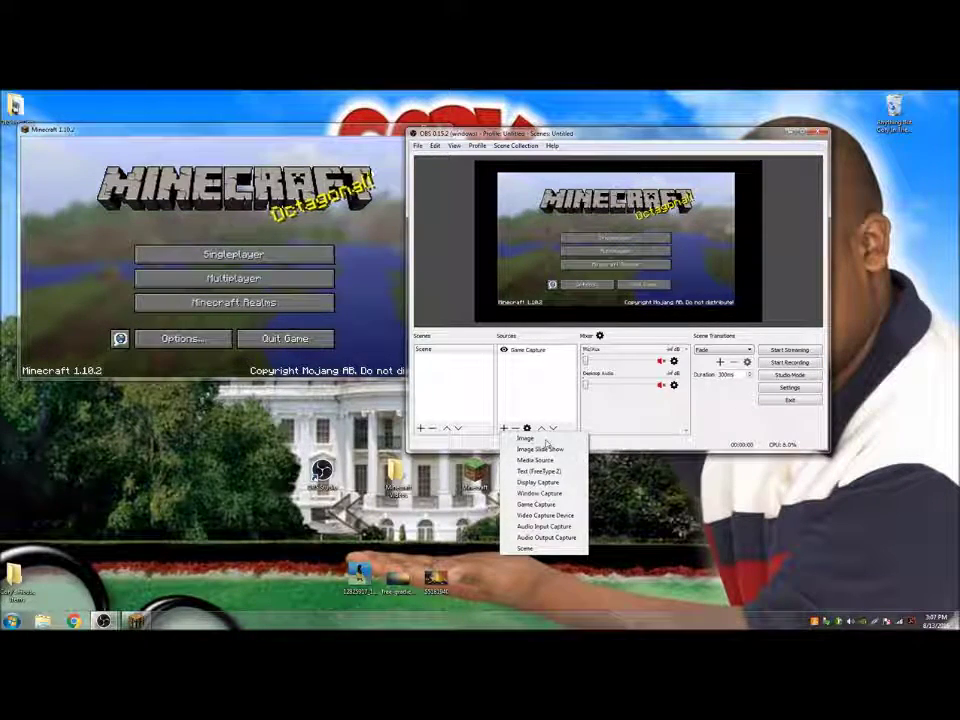
{"action": "left_click", "coordinate": [546, 440]}
{"action": "left_click", "coordinate": [641, 362]}
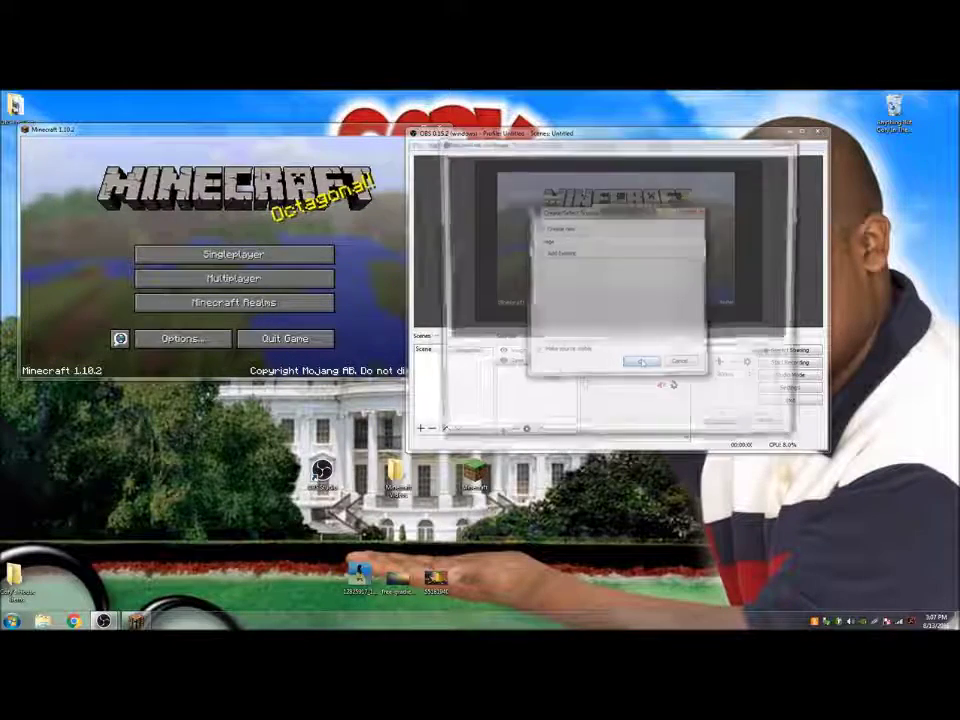
{"action": "left_click", "coordinate": [765, 356]}
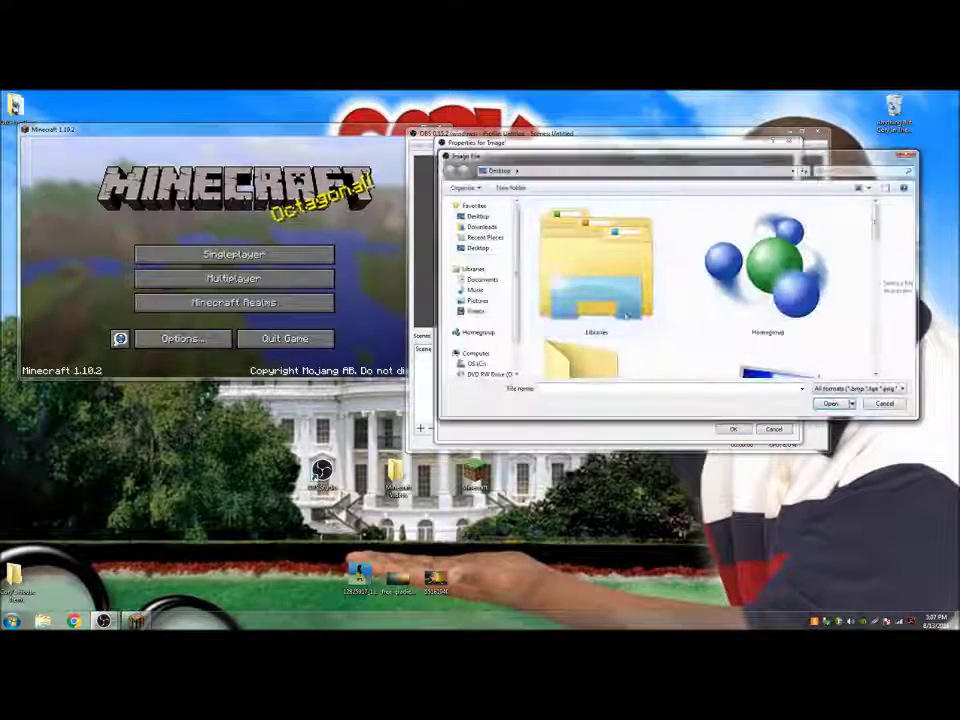
{"action": "scroll", "coordinate": [626, 316], "scroll_direction": "down", "scroll_amount": 5}
{"action": "scroll", "coordinate": [626, 316], "scroll_direction": "down", "scroll_amount": 3}
{"action": "left_click", "coordinate": [606, 343]}
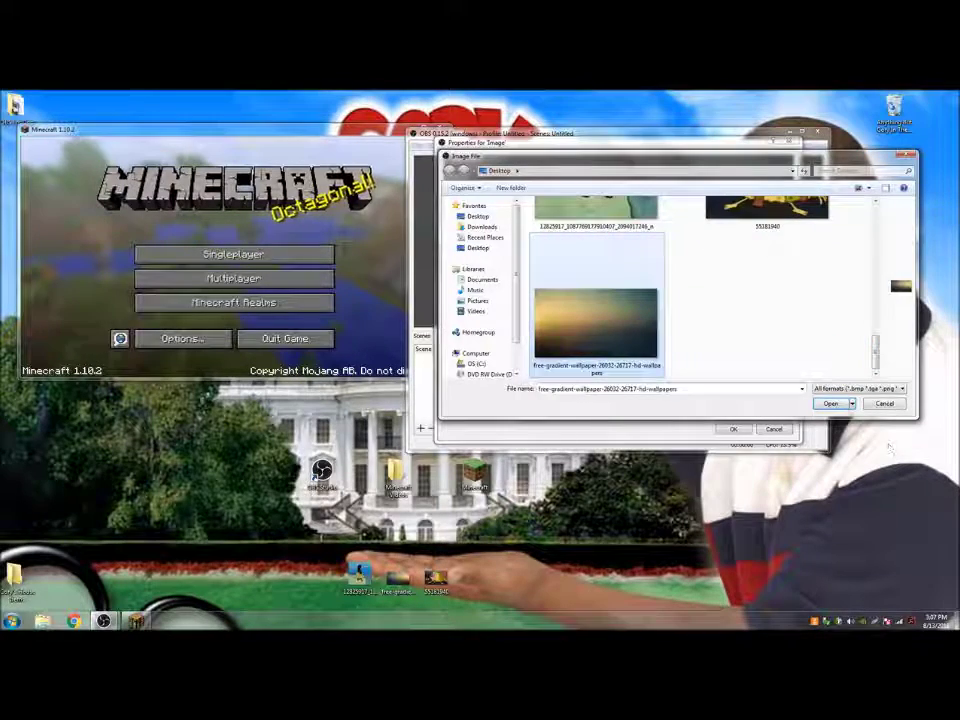
{"action": "left_click", "coordinate": [832, 404]}
{"action": "left_click", "coordinate": [733, 428]}
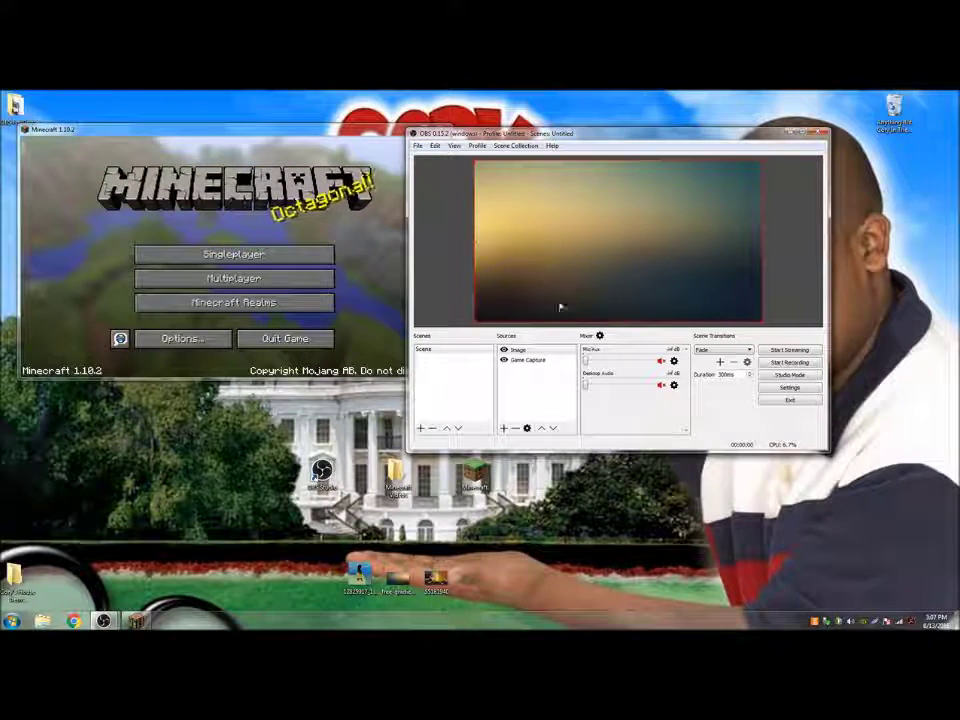
- Move the Image source below Game Capture so the gradient forms a border behind the game
{"action": "left_click", "coordinate": [535, 350]}
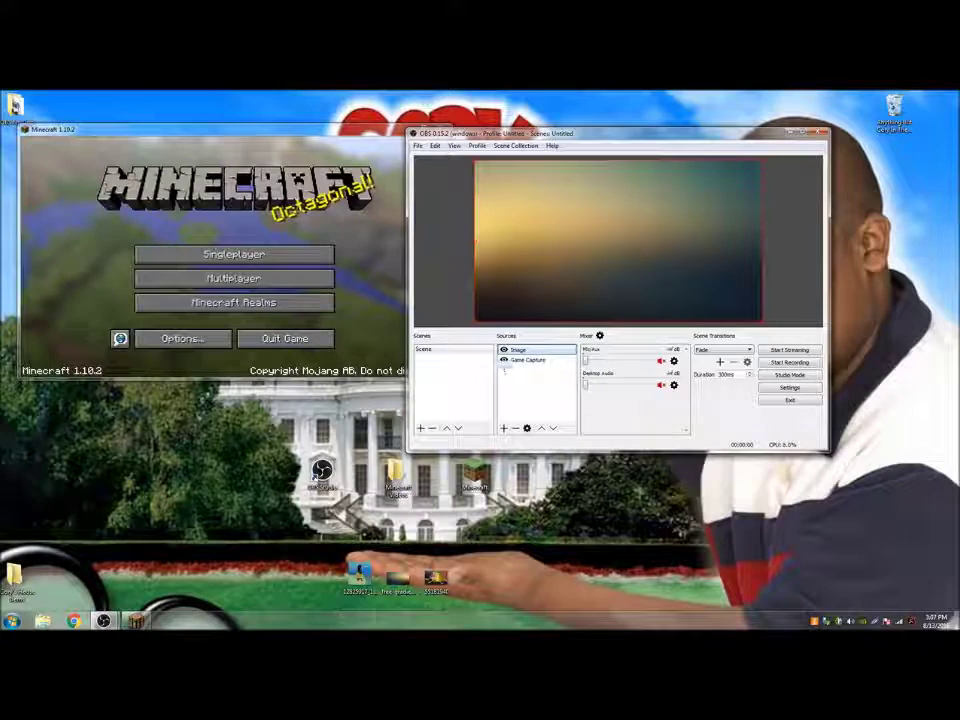
{"action": "left_click_drag", "start_coordinate": [533, 352], "coordinate": [538, 368]}
{"action": "left_click", "coordinate": [398, 276]}
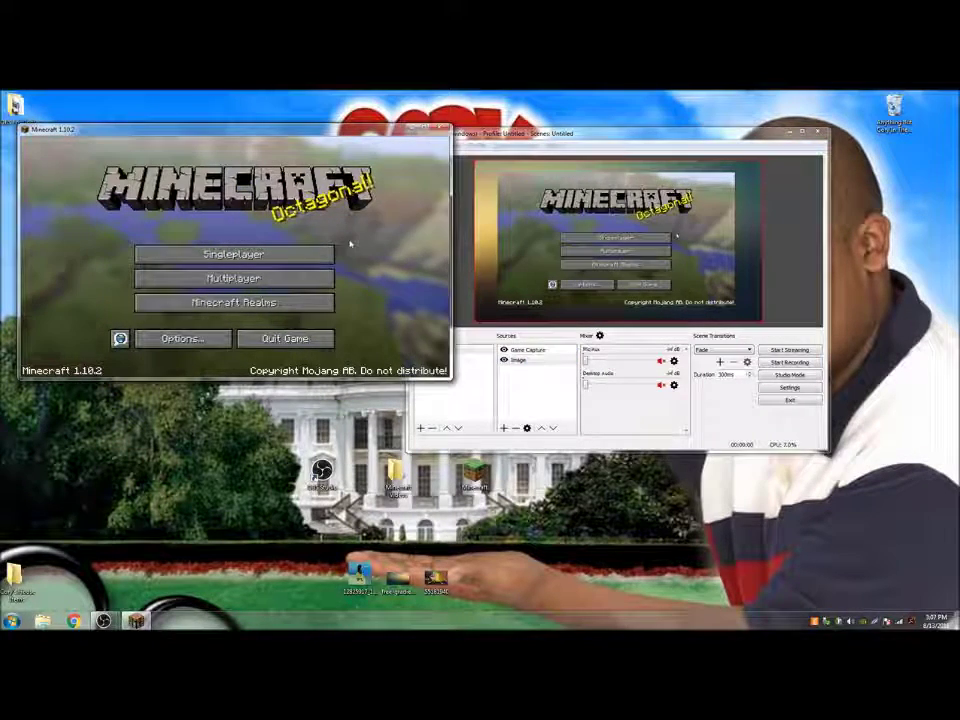
{"action": "left_click", "coordinate": [462, 183]}
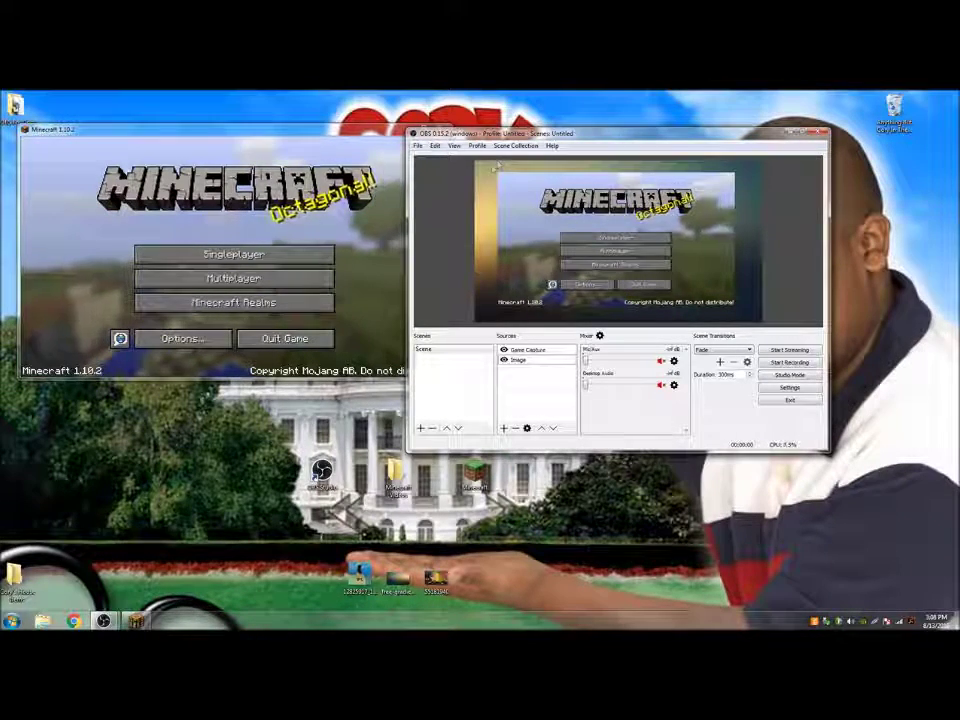
- Add a new Text (FreeType 2) source in Arial that reads "Plz Sub"
{"action": "left_click", "coordinate": [505, 428]}
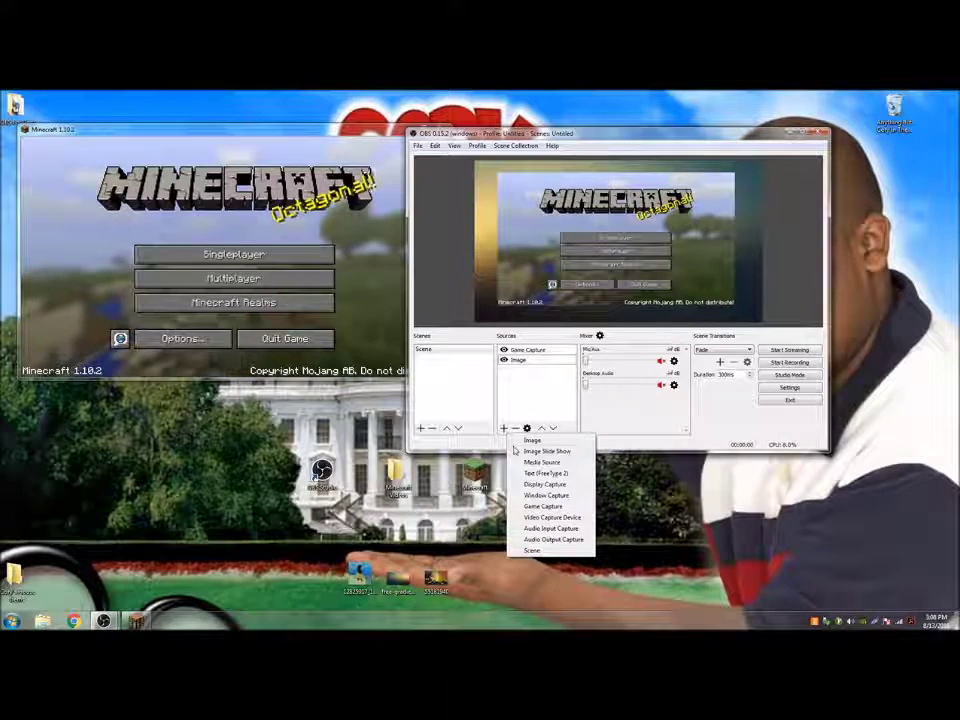
{"action": "left_click", "coordinate": [516, 451]}
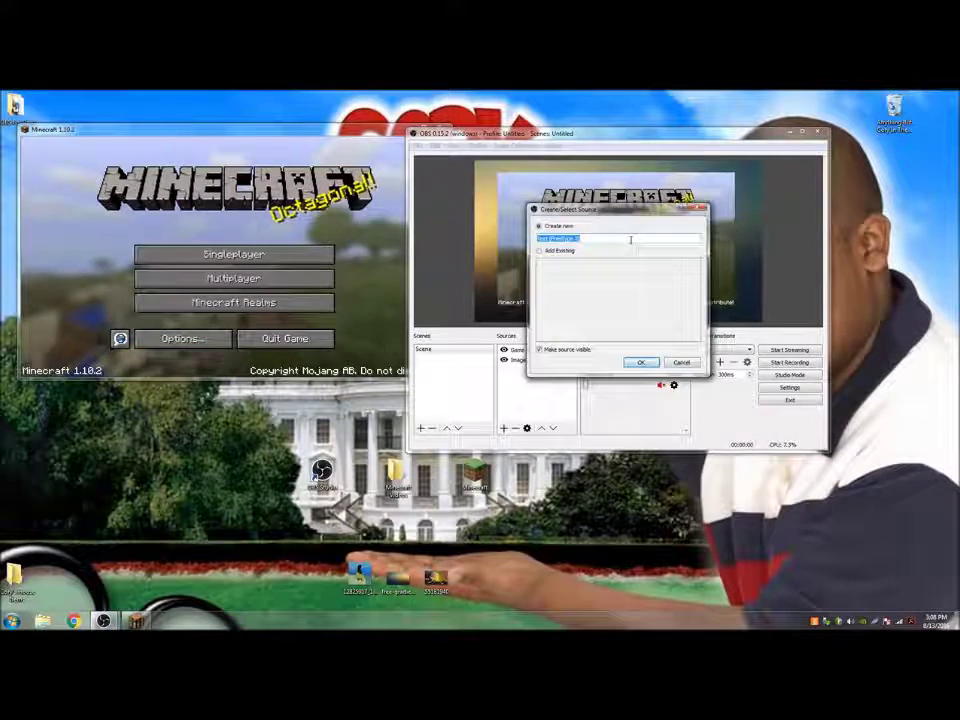
{"action": "left_click", "coordinate": [642, 362]}
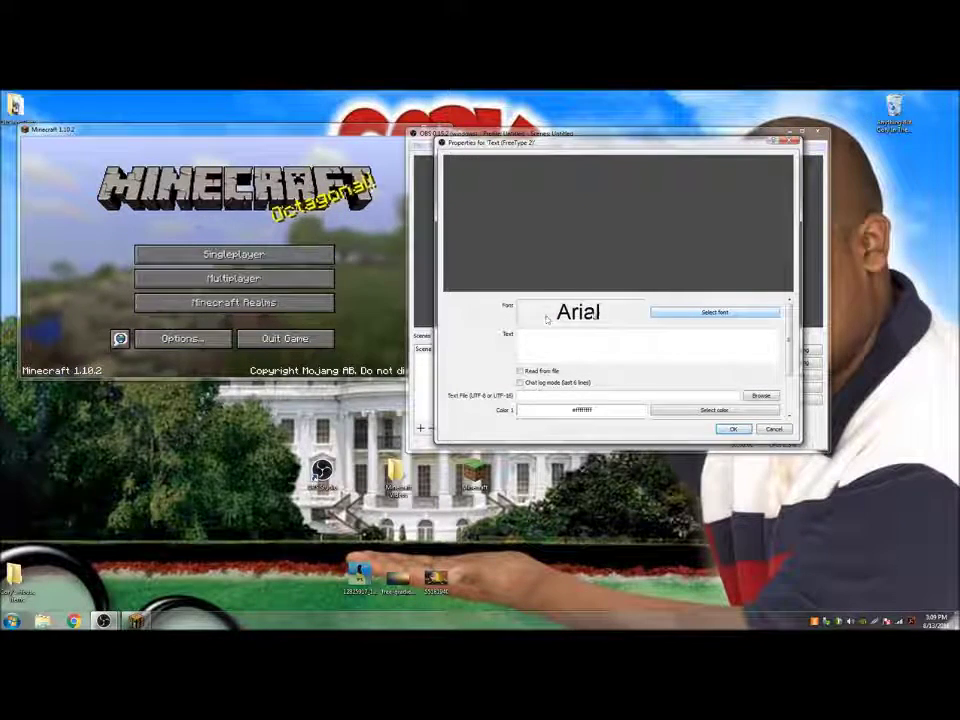
{"action": "left_click", "coordinate": [676, 313]}
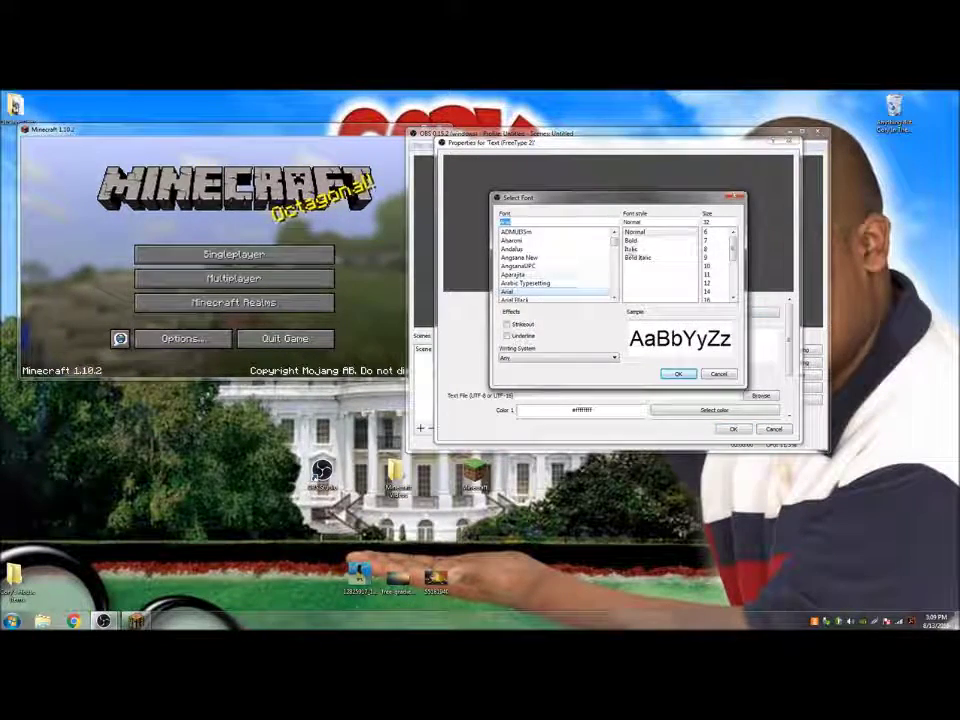
{"action": "left_click", "coordinate": [736, 198]}
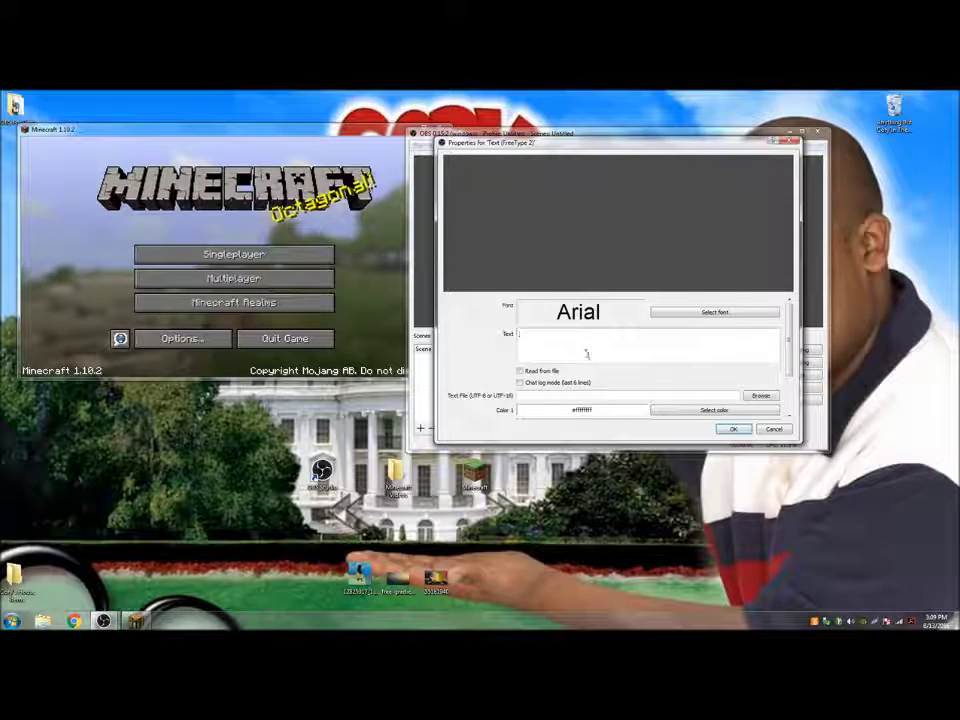
{"action": "type", "text": "P"}
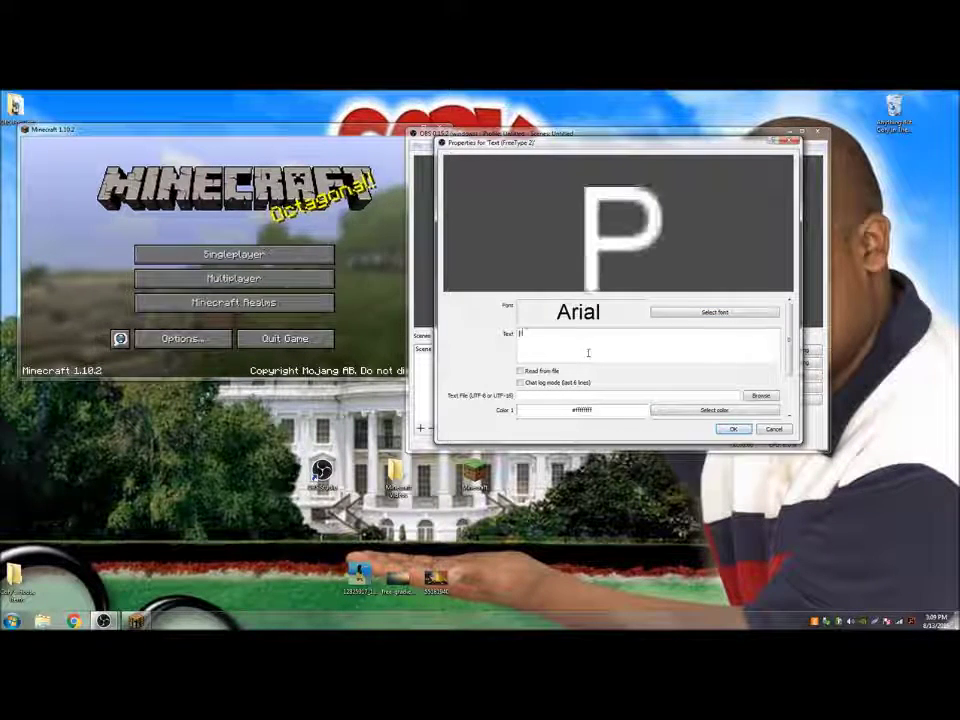
{"action": "type", "text": "lz Sub"}
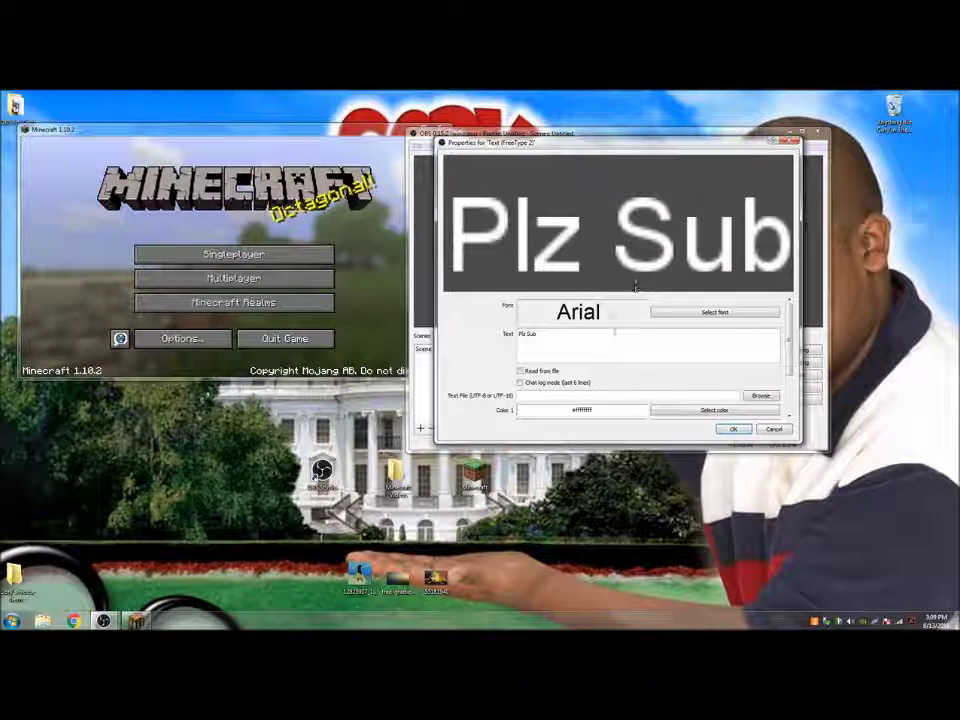
- Colour the text with a pink Color 1 and a #00ff00 green Color 2, and move it away from the canvas's upper-left corner
{"action": "left_click", "coordinate": [681, 414]}
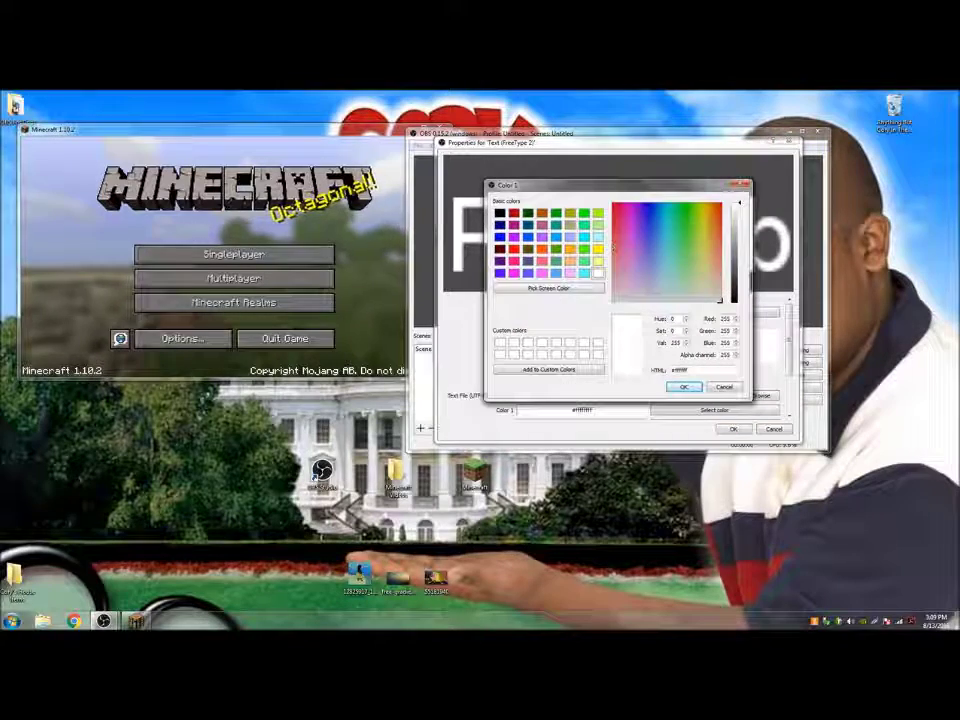
{"action": "left_click", "coordinate": [534, 264]}
{"action": "left_click", "coordinate": [683, 387]}
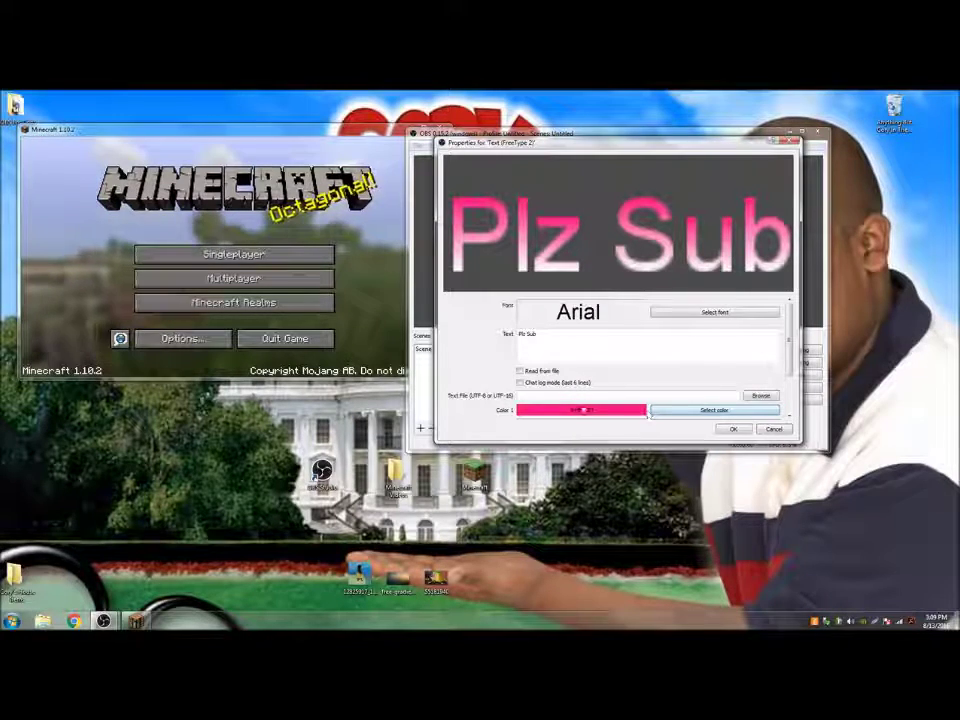
{"action": "scroll", "coordinate": [676, 412], "scroll_direction": "down", "scroll_amount": 2}
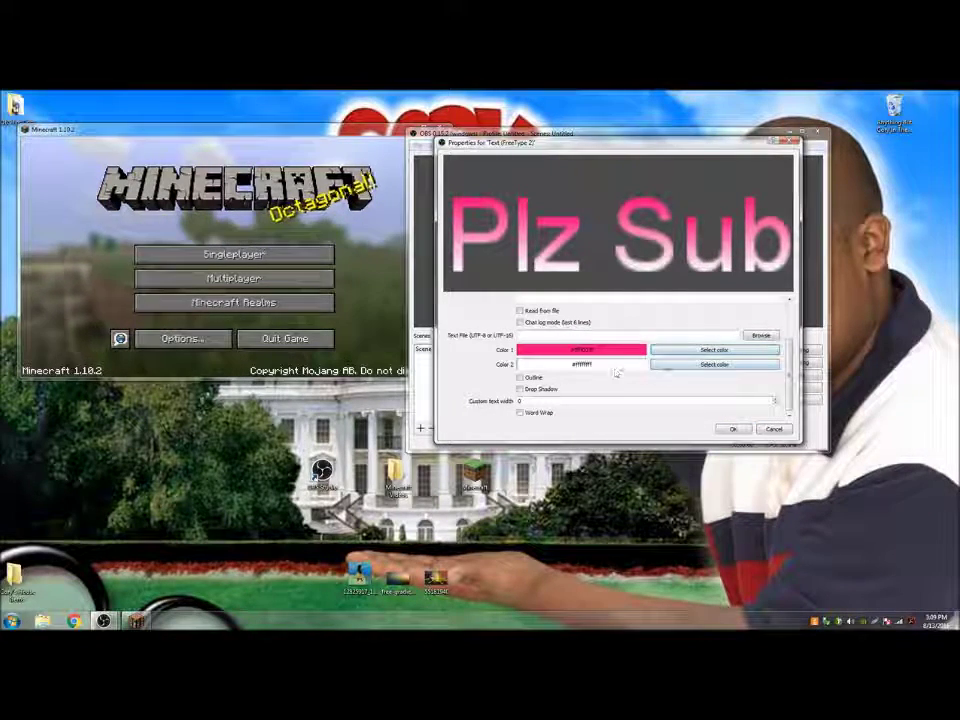
{"action": "left_click", "coordinate": [714, 364]}
{"action": "left_click", "coordinate": [598, 214]}
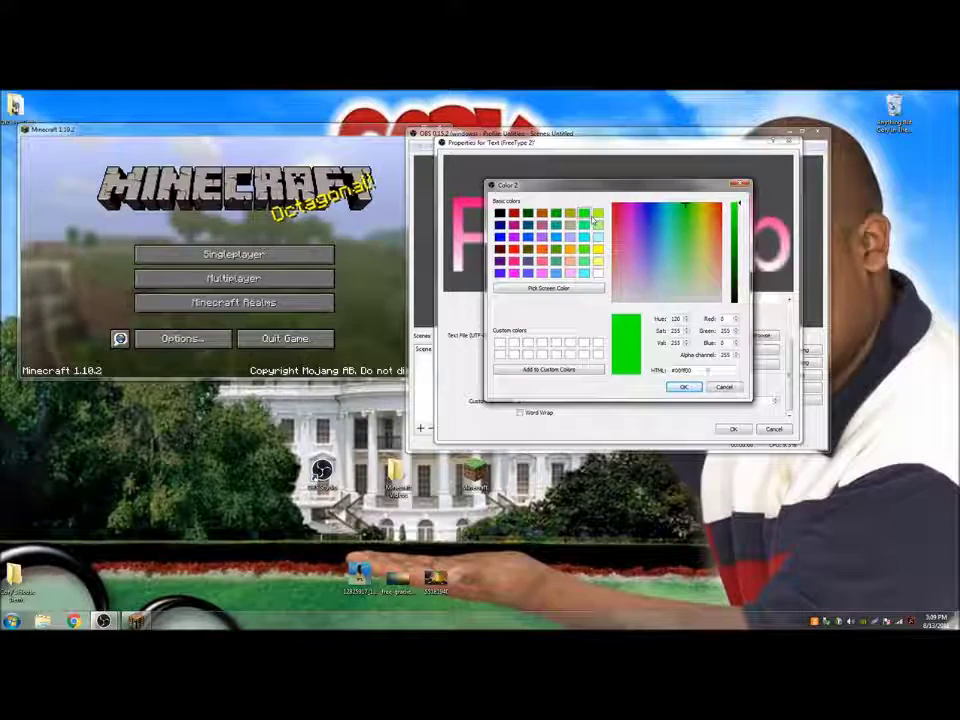
{"action": "left_click", "coordinate": [684, 387]}
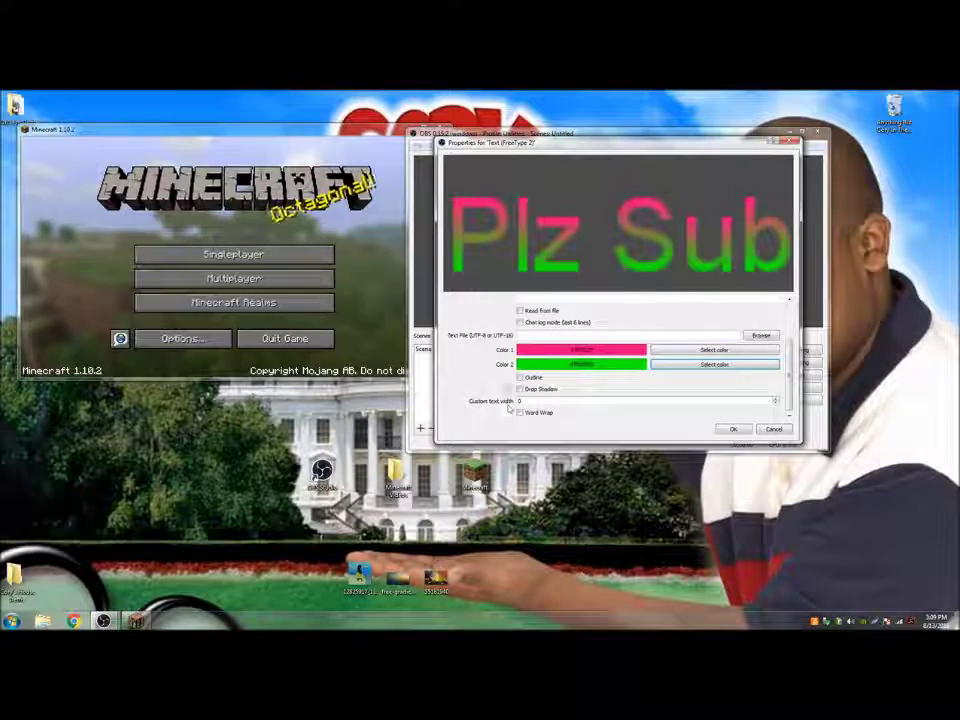
{"action": "left_click", "coordinate": [733, 428]}
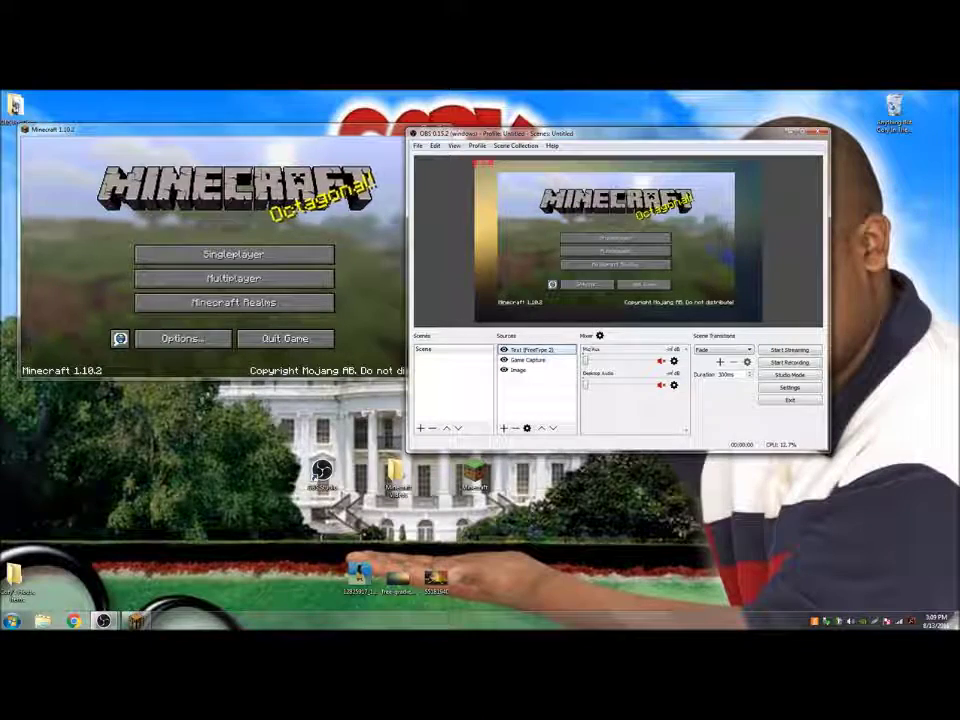
{"action": "left_click_drag", "start_coordinate": [491, 168], "coordinate": [651, 246]}
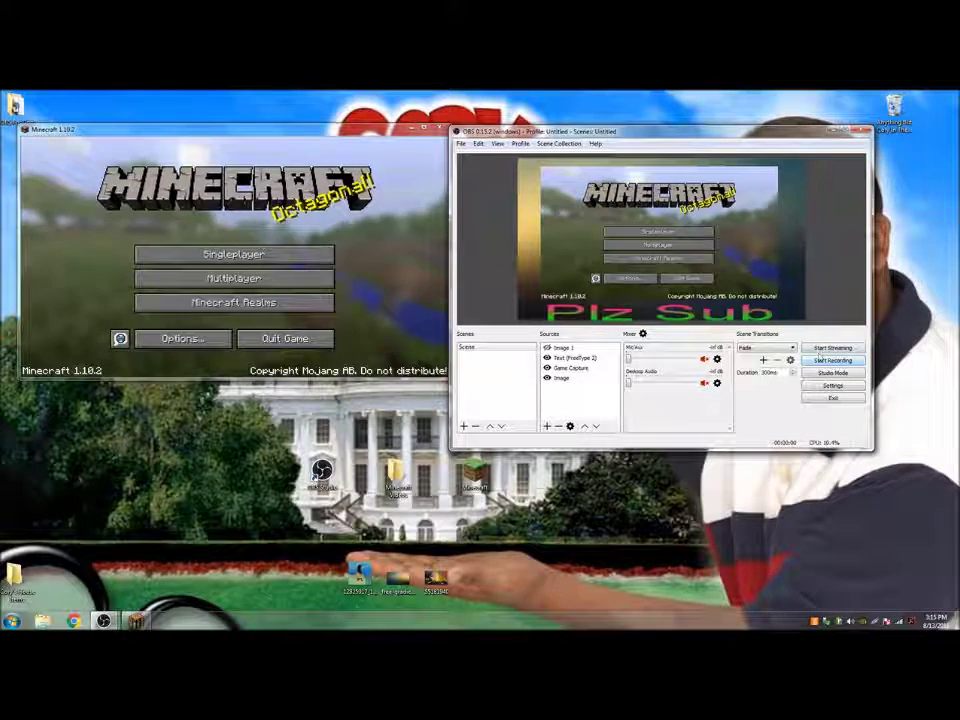
- Enter [ as the Start Recording hotkey and ] as the Stop Recording hotkey, and cancel the settings changes
{"action": "left_click", "coordinate": [461, 143]}
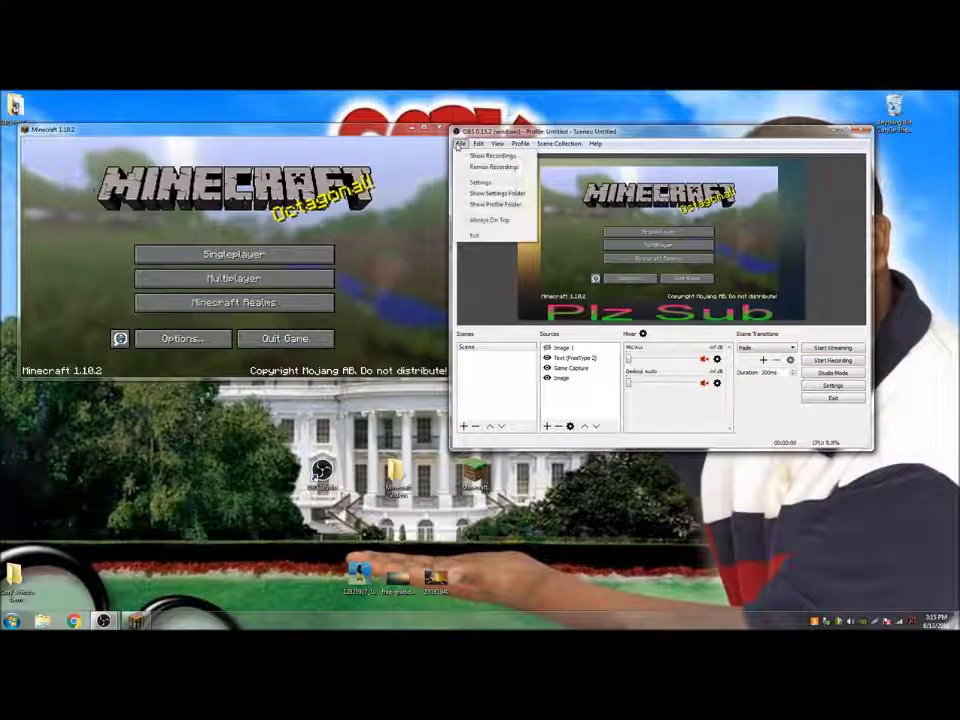
{"action": "left_click", "coordinate": [478, 182]}
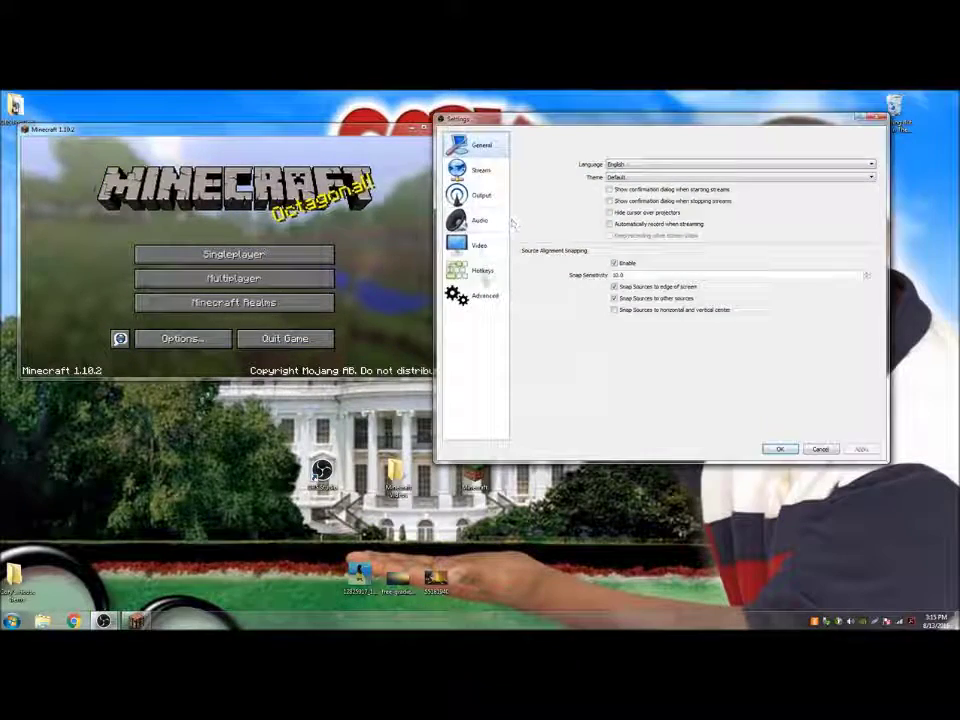
{"action": "left_click", "coordinate": [484, 272]}
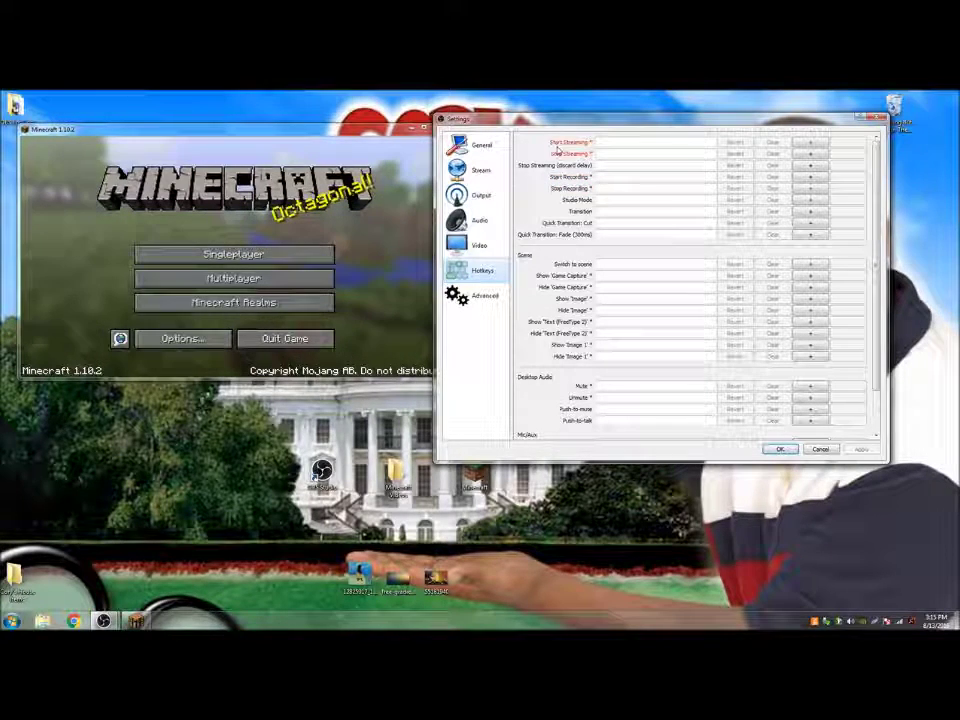
{"action": "left_click", "coordinate": [614, 185]}
{"action": "left_click", "coordinate": [612, 176]}
{"action": "left_click", "coordinate": [610, 187]}
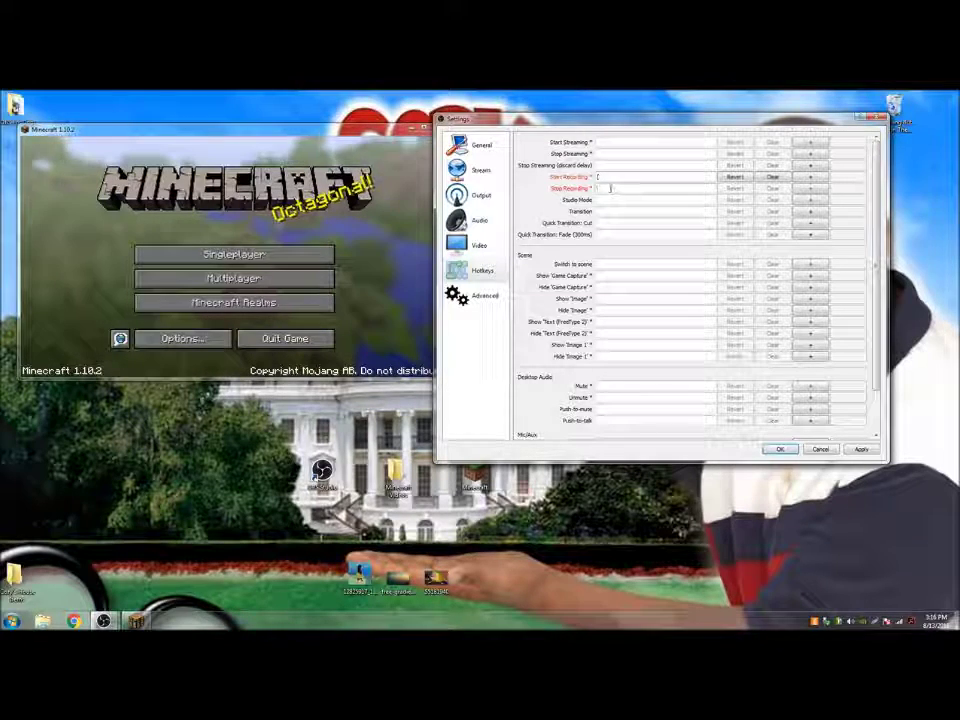
{"action": "type", "text": "]"}
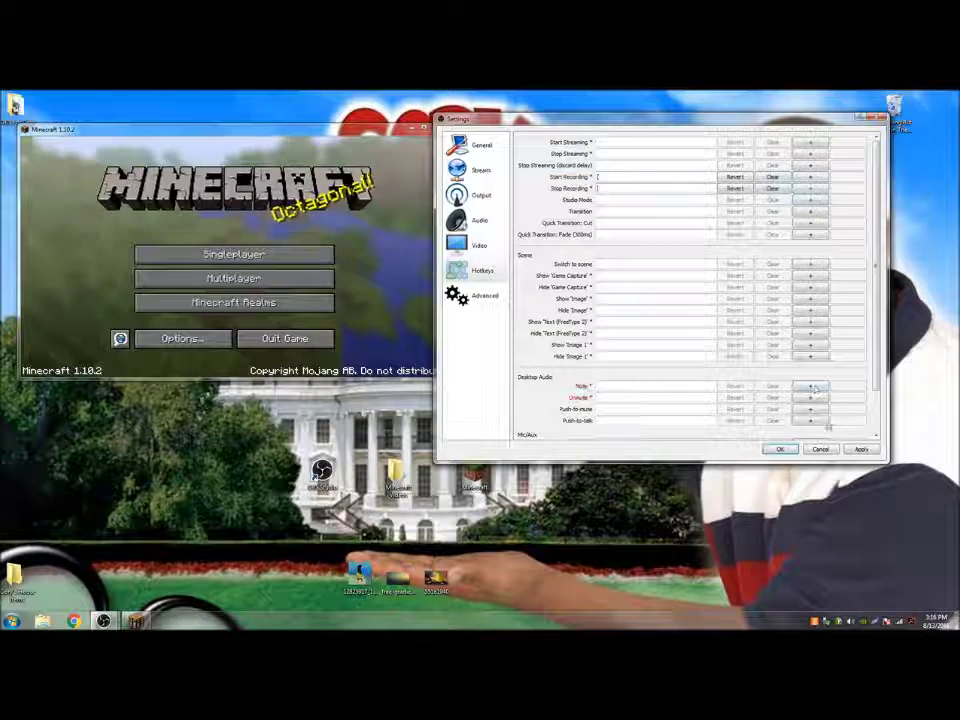
{"action": "left_click", "coordinate": [818, 450]}
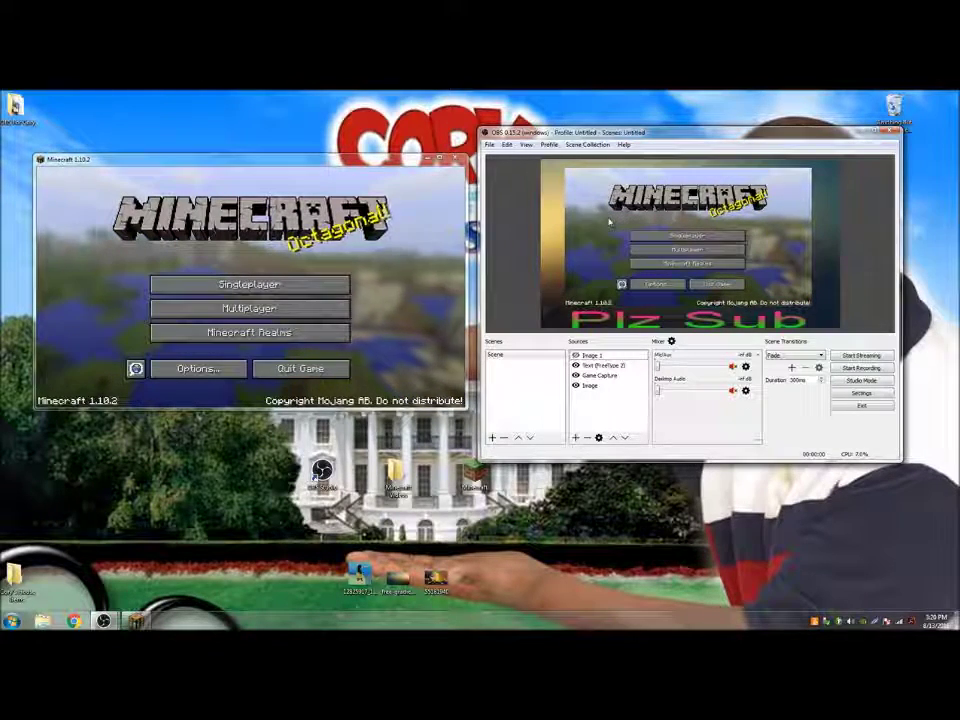
- Bring up the other OBS window to view its Display Capture and audio mixer, and minimise it again
{"action": "left_click_drag", "start_coordinate": [641, 135], "coordinate": [664, 153]}
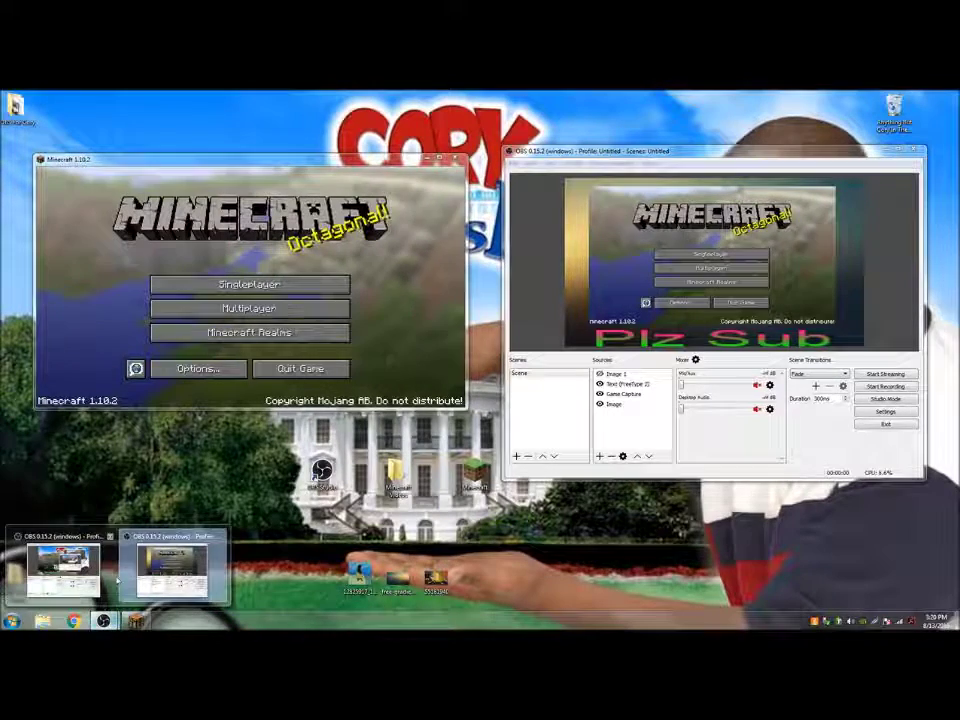
{"action": "left_click", "coordinate": [97, 577]}
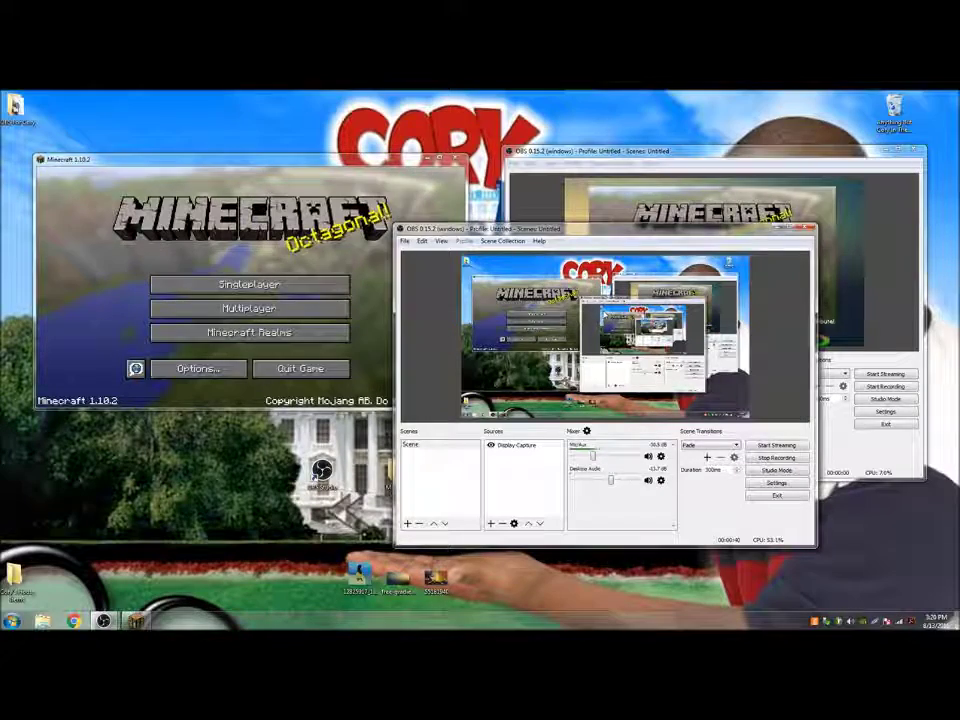
{"action": "left_click", "coordinate": [777, 228]}
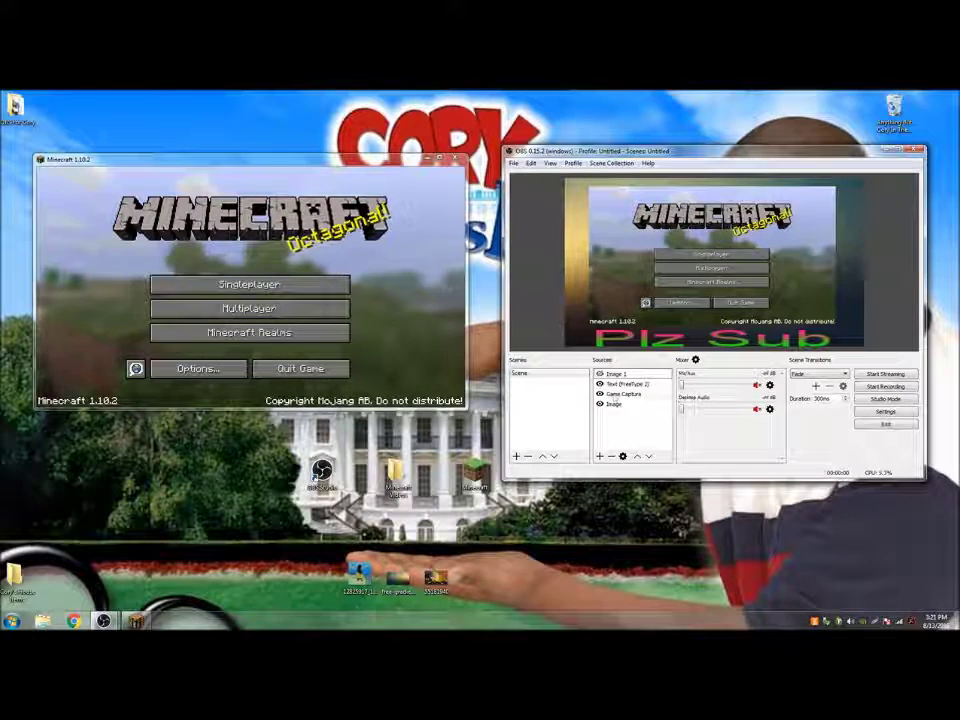
{"action": "left_click", "coordinate": [600, 456]}
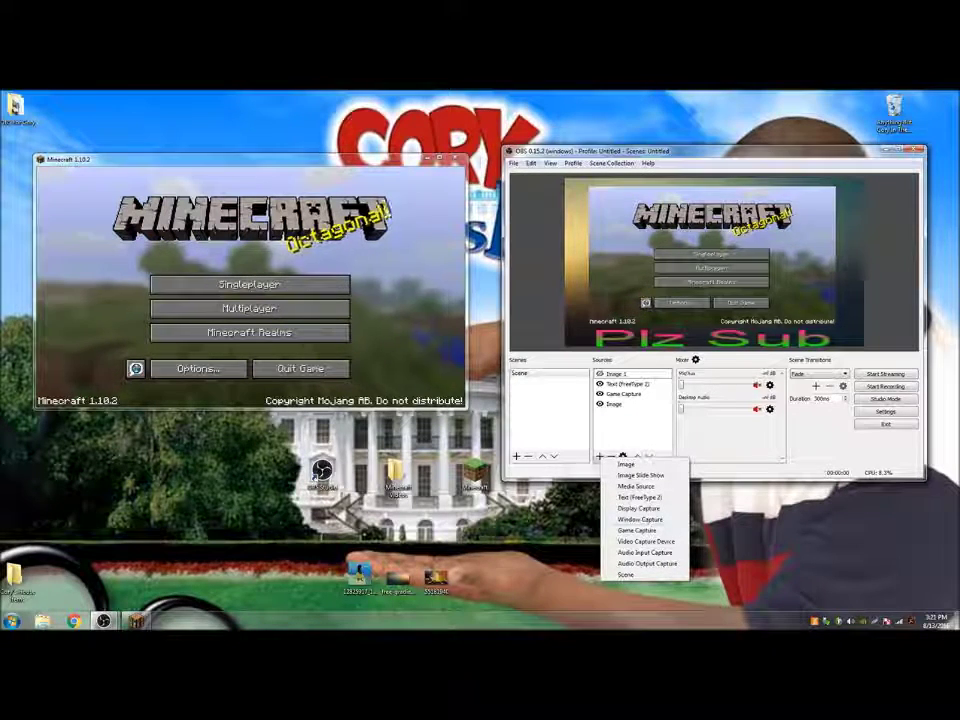
{"action": "left_click", "coordinate": [611, 430]}
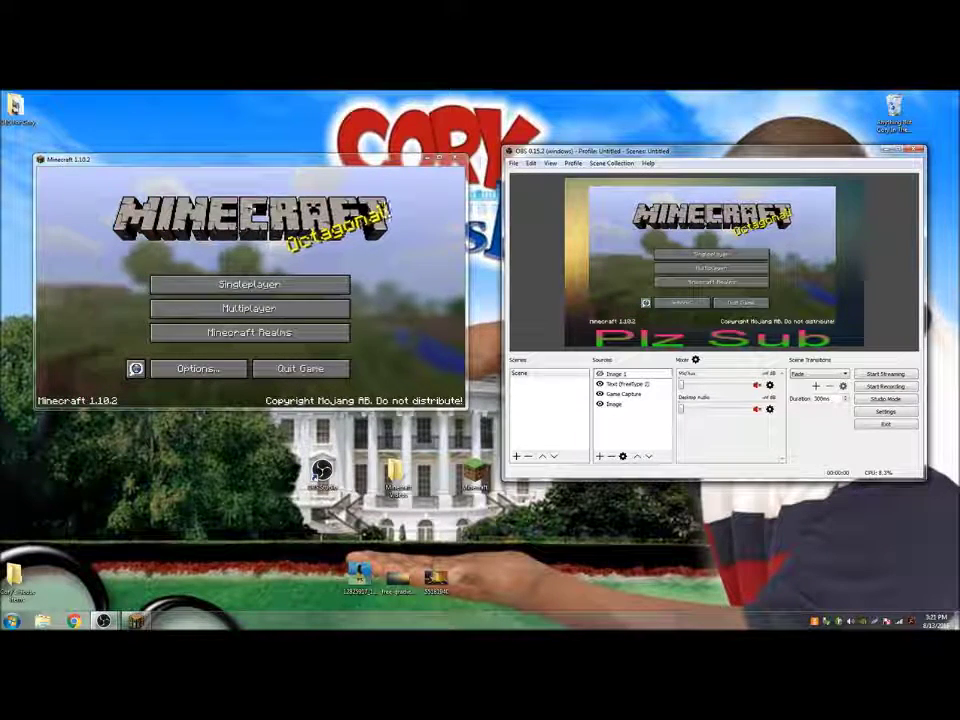